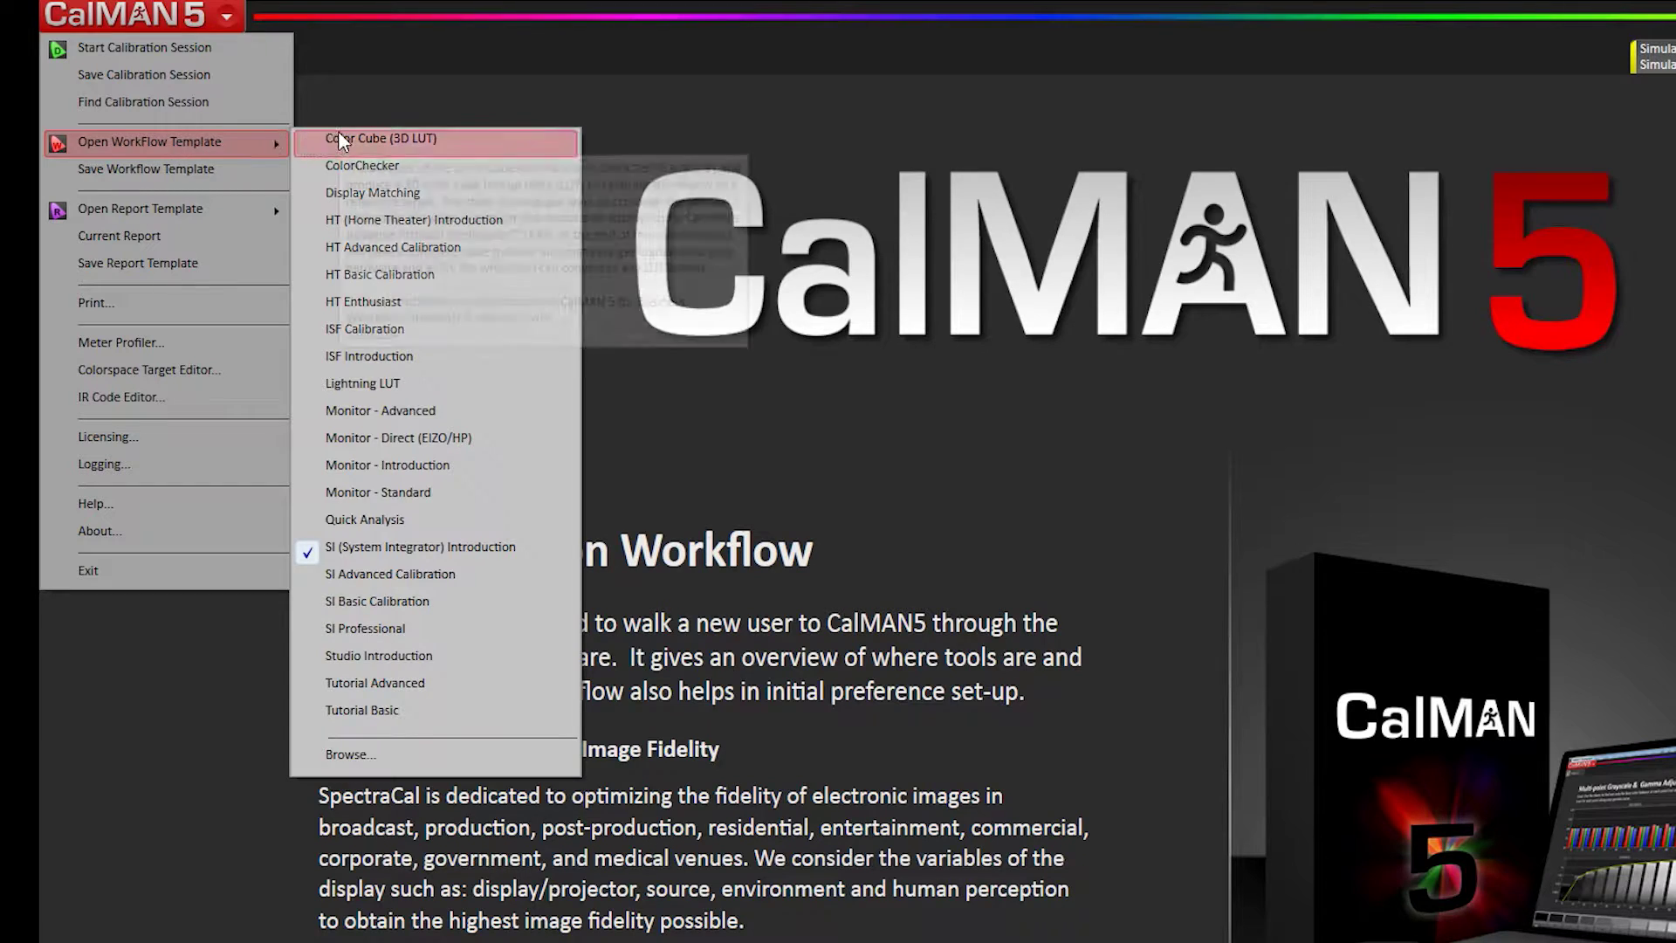
- Load the Color Cube (3D LUT) workflow template from the CalMAN 5 menu
{"action": "left_click", "coordinate": [338, 138]}
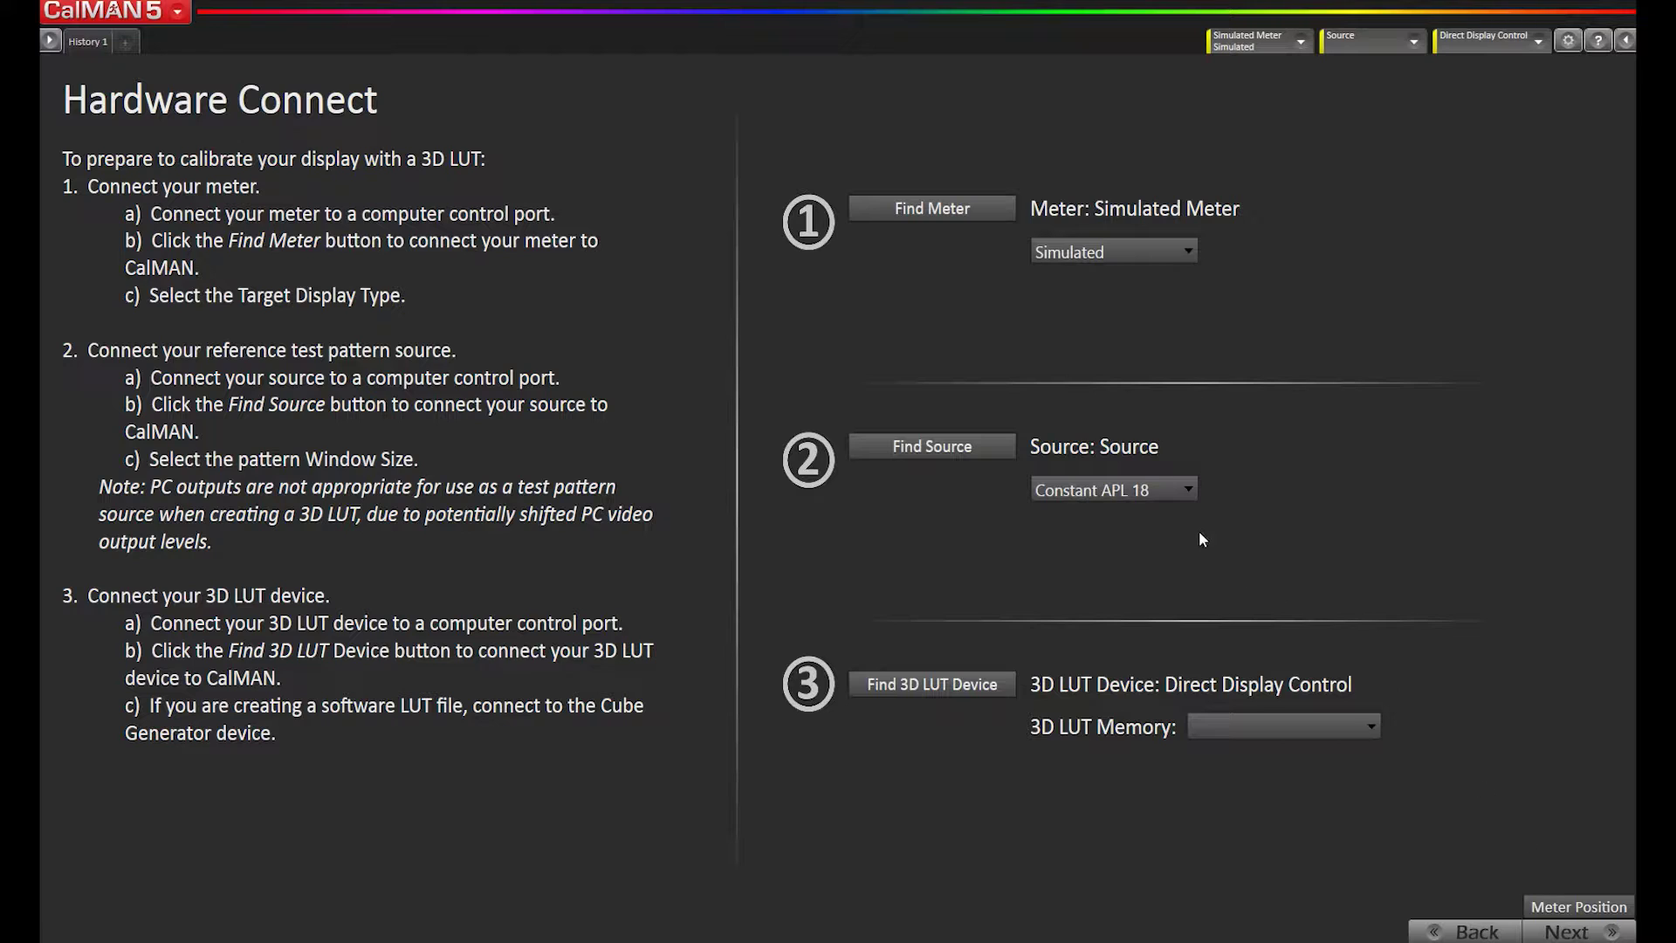
- Connect the SpectraCal C6 meter using the LCD (LED Blue Green DCI/P3 Gamut) display type
{"action": "left_click", "coordinate": [932, 211]}
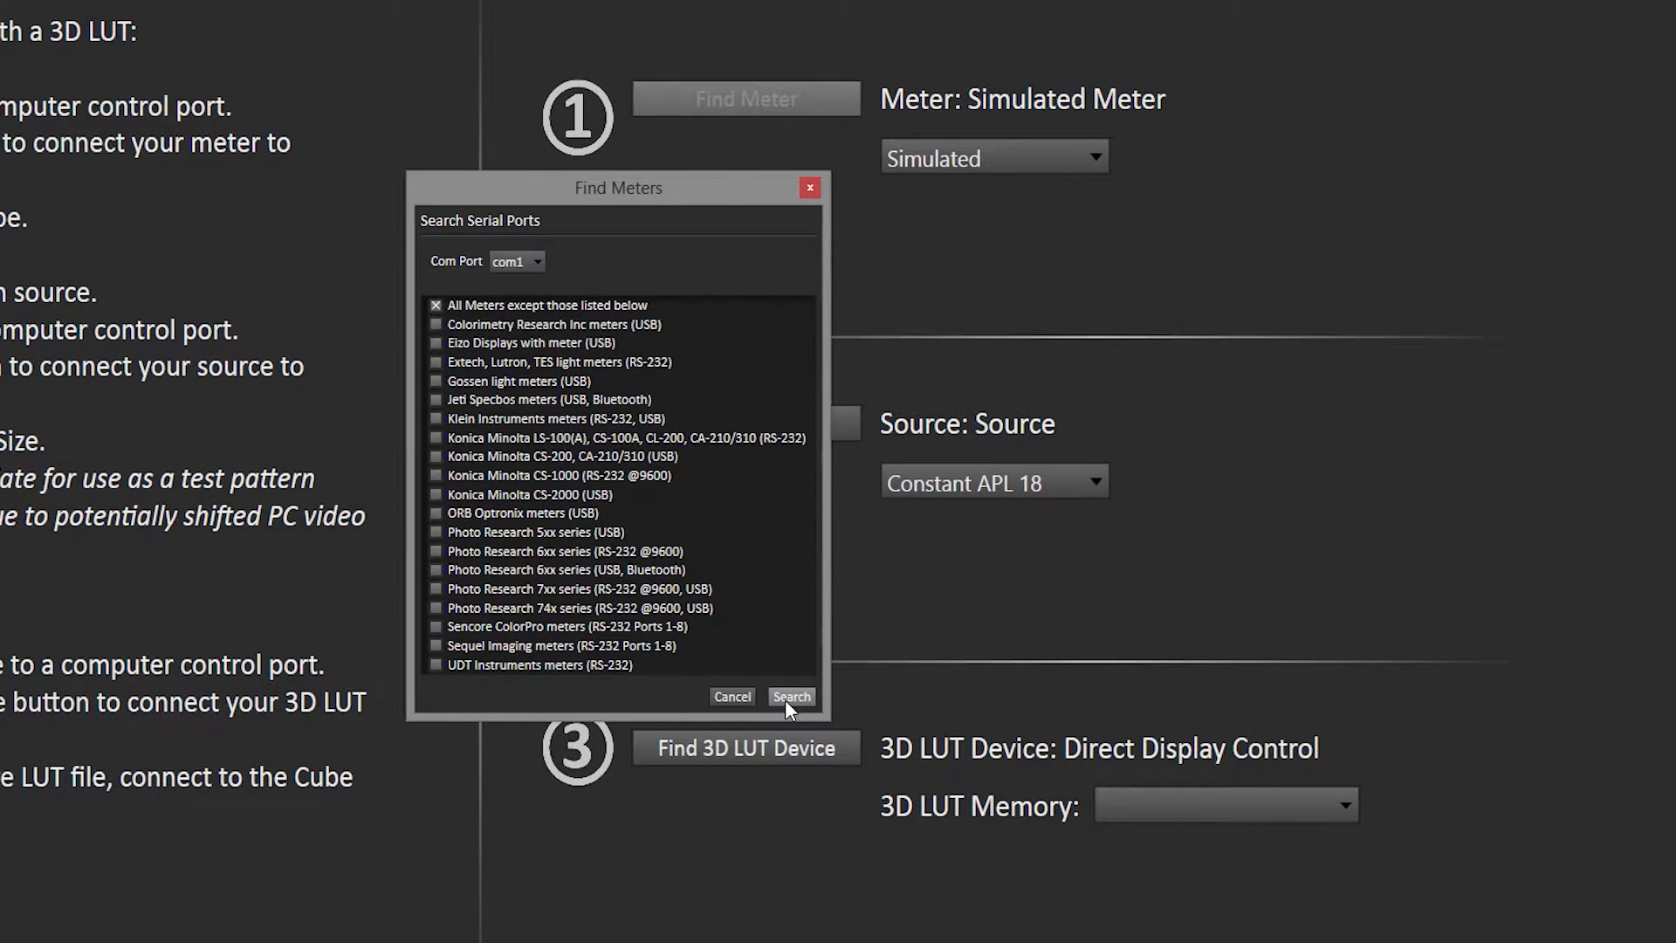
{"action": "left_click", "coordinate": [788, 697]}
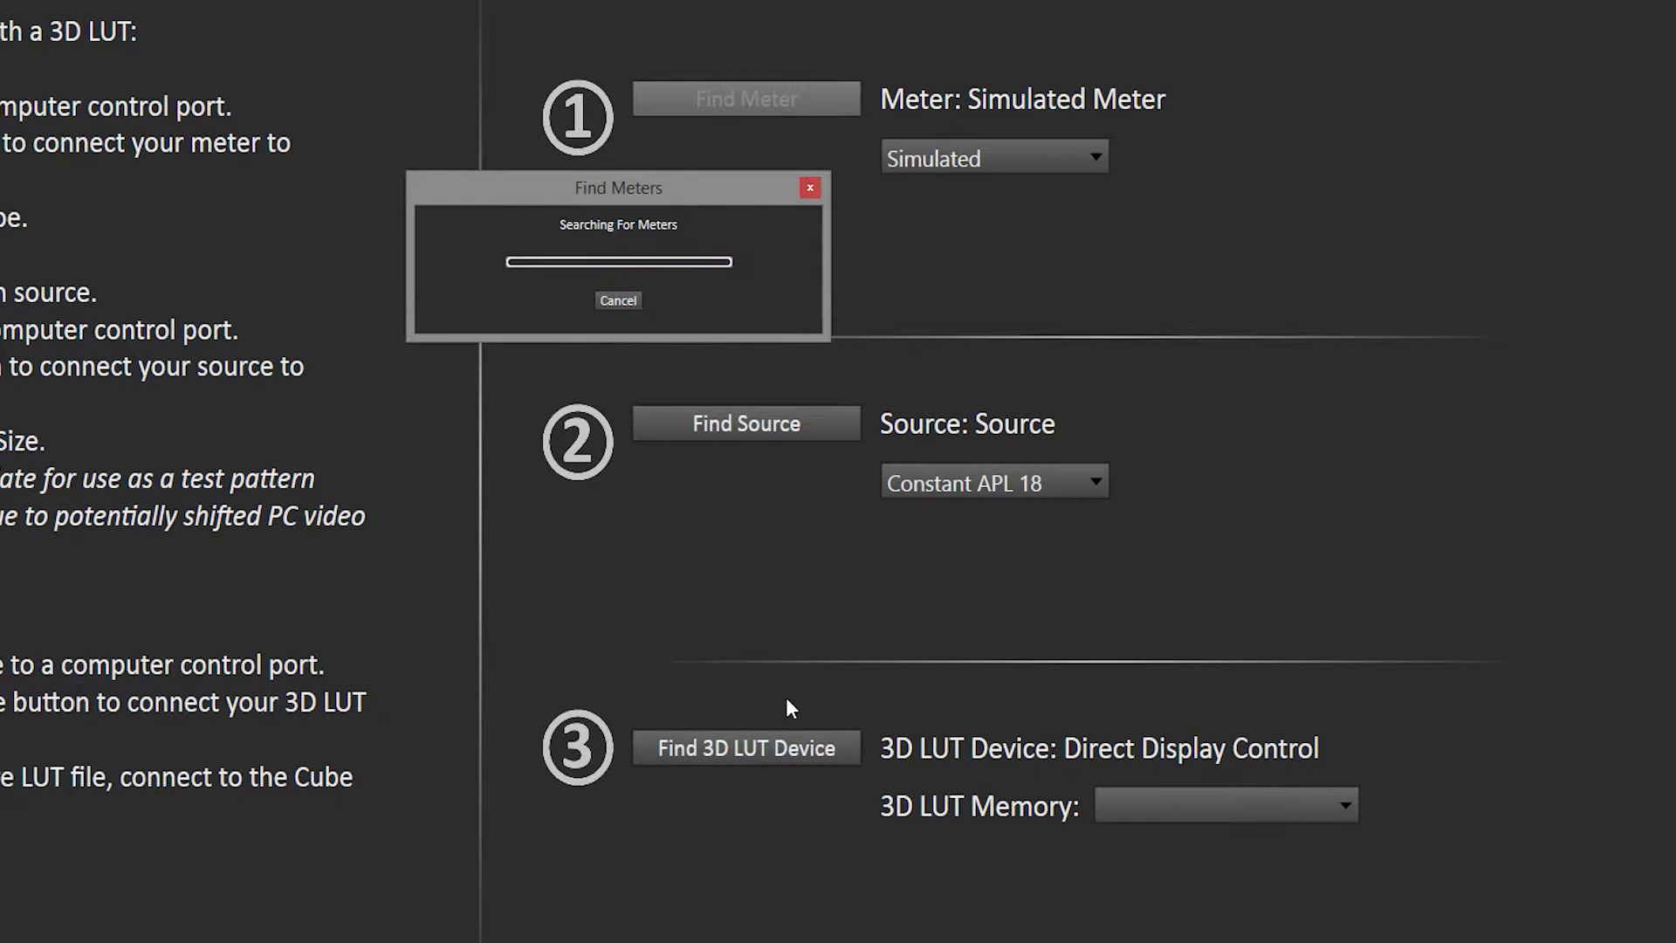
{"action": "left_click", "coordinate": [985, 164]}
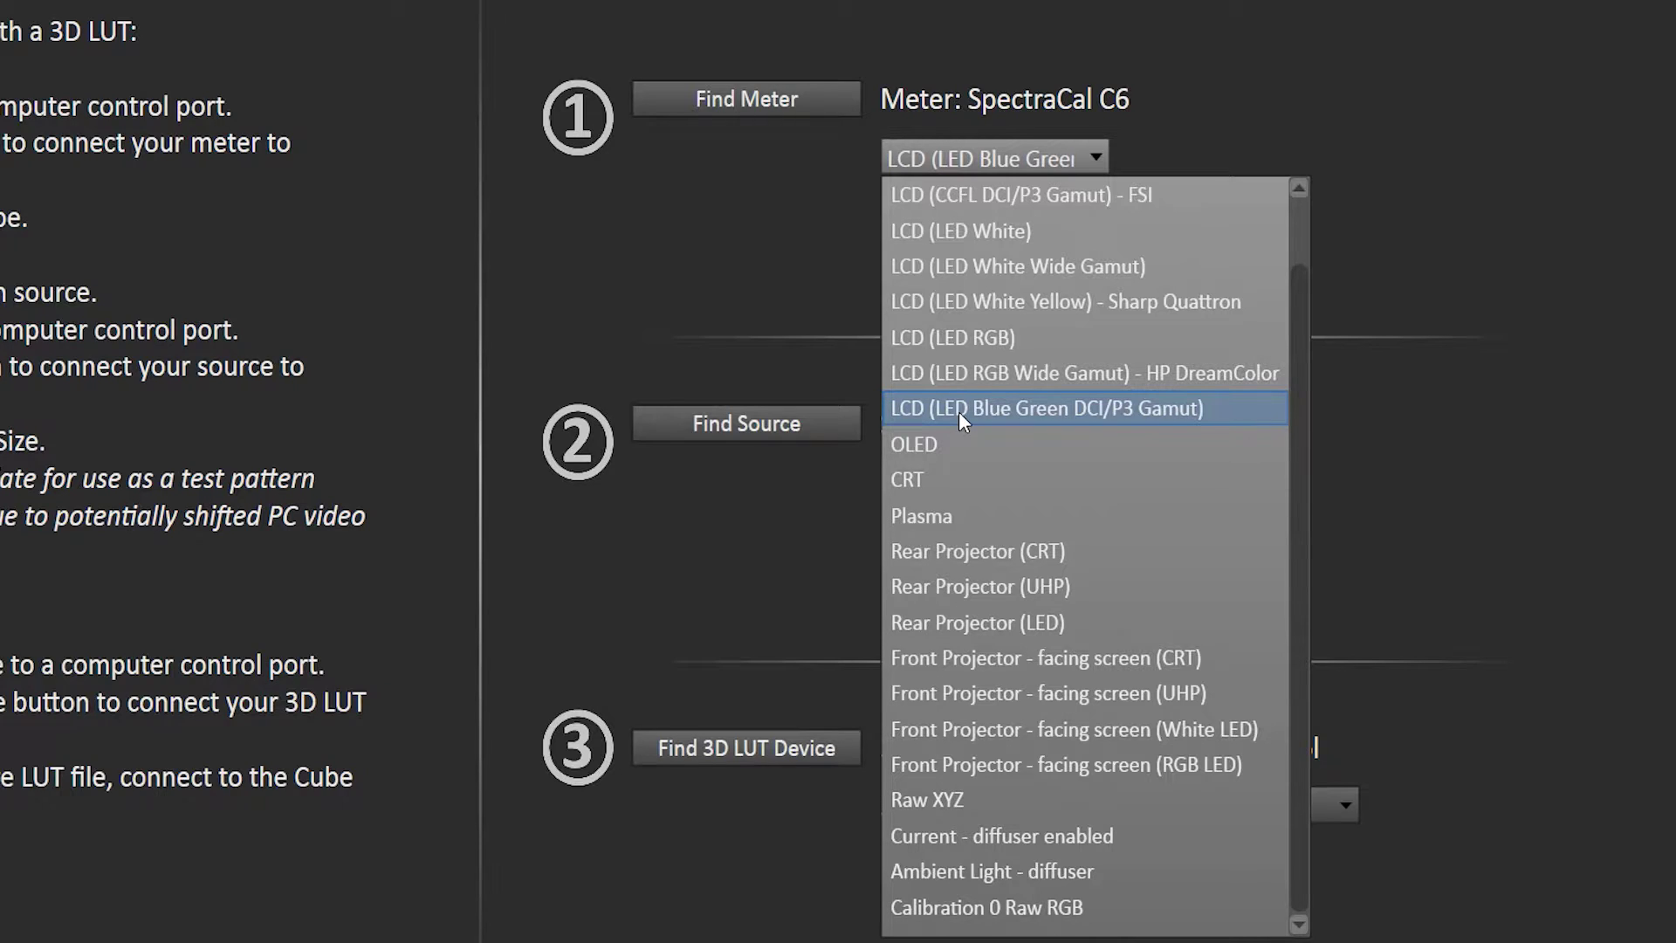
{"action": "left_click", "coordinate": [958, 411]}
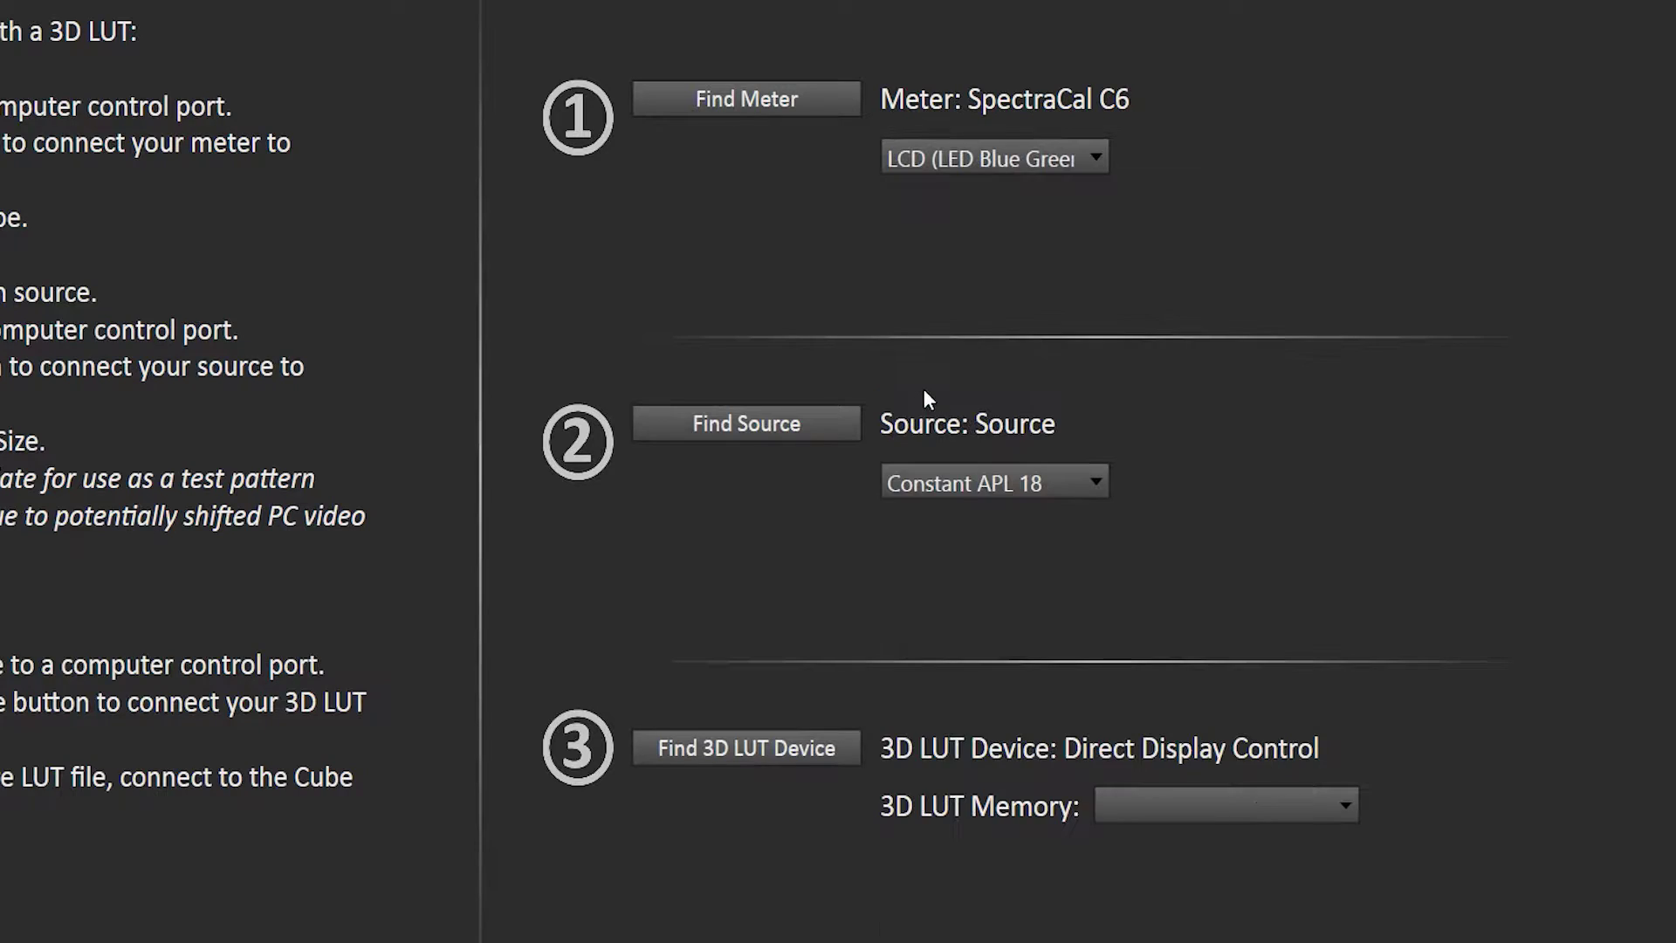
- Connect Eizo - ColorEdge monitors (USB) as the pattern source
{"action": "left_click", "coordinate": [742, 417]}
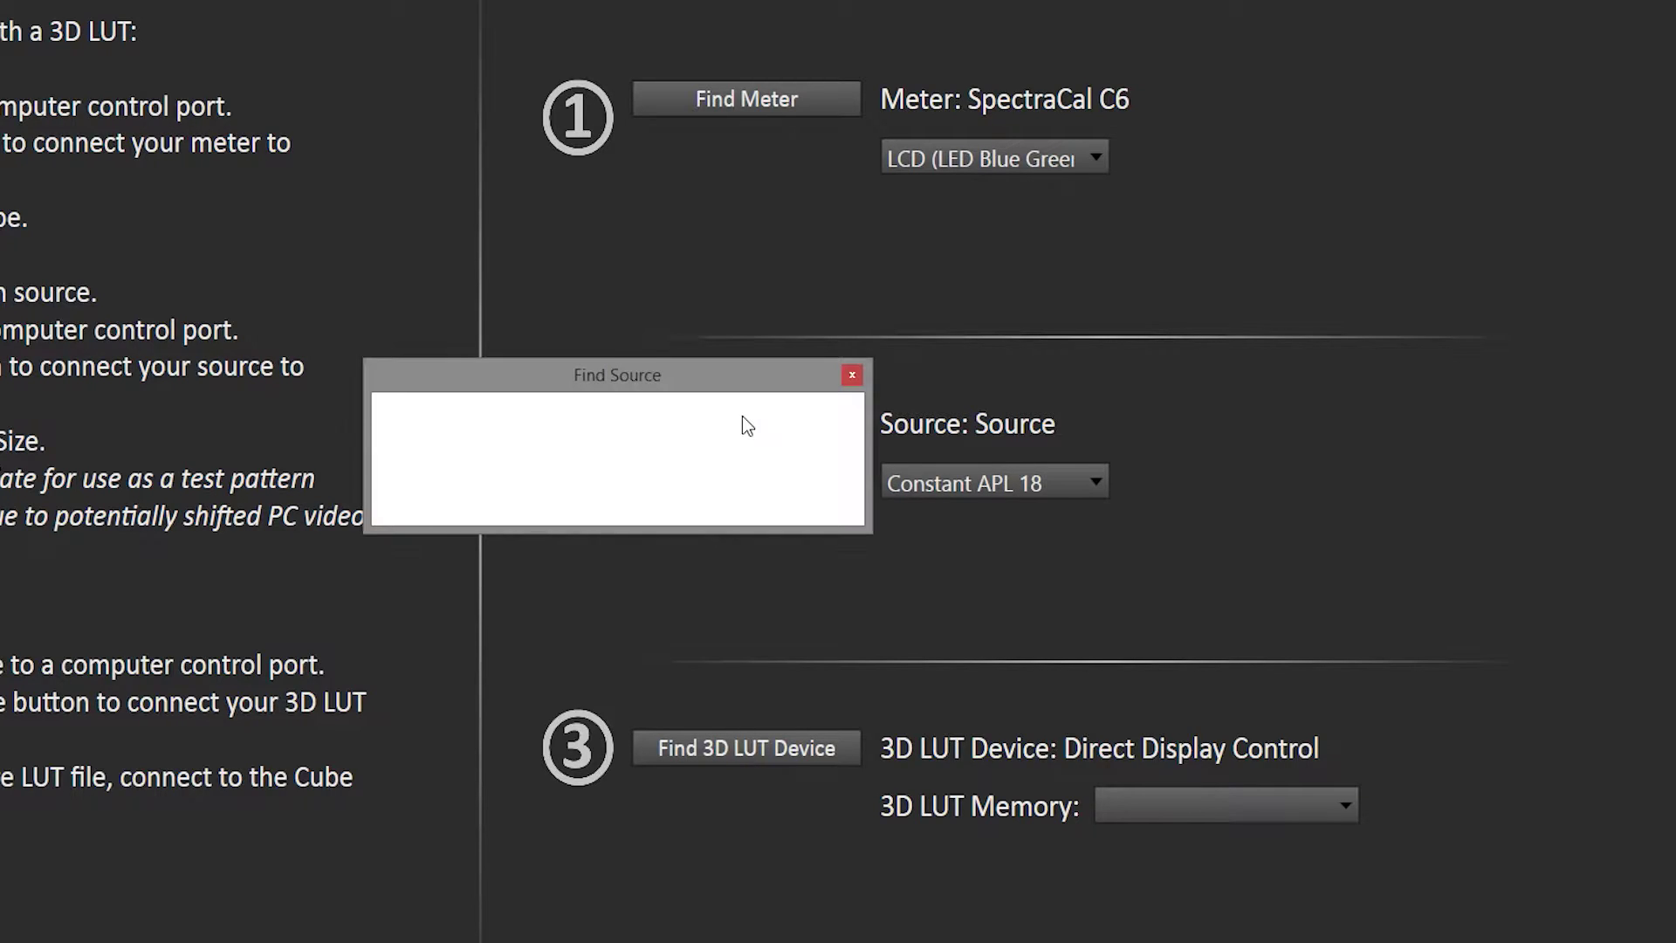
{"action": "left_click", "coordinate": [705, 448]}
{"action": "left_click", "coordinate": [617, 664]}
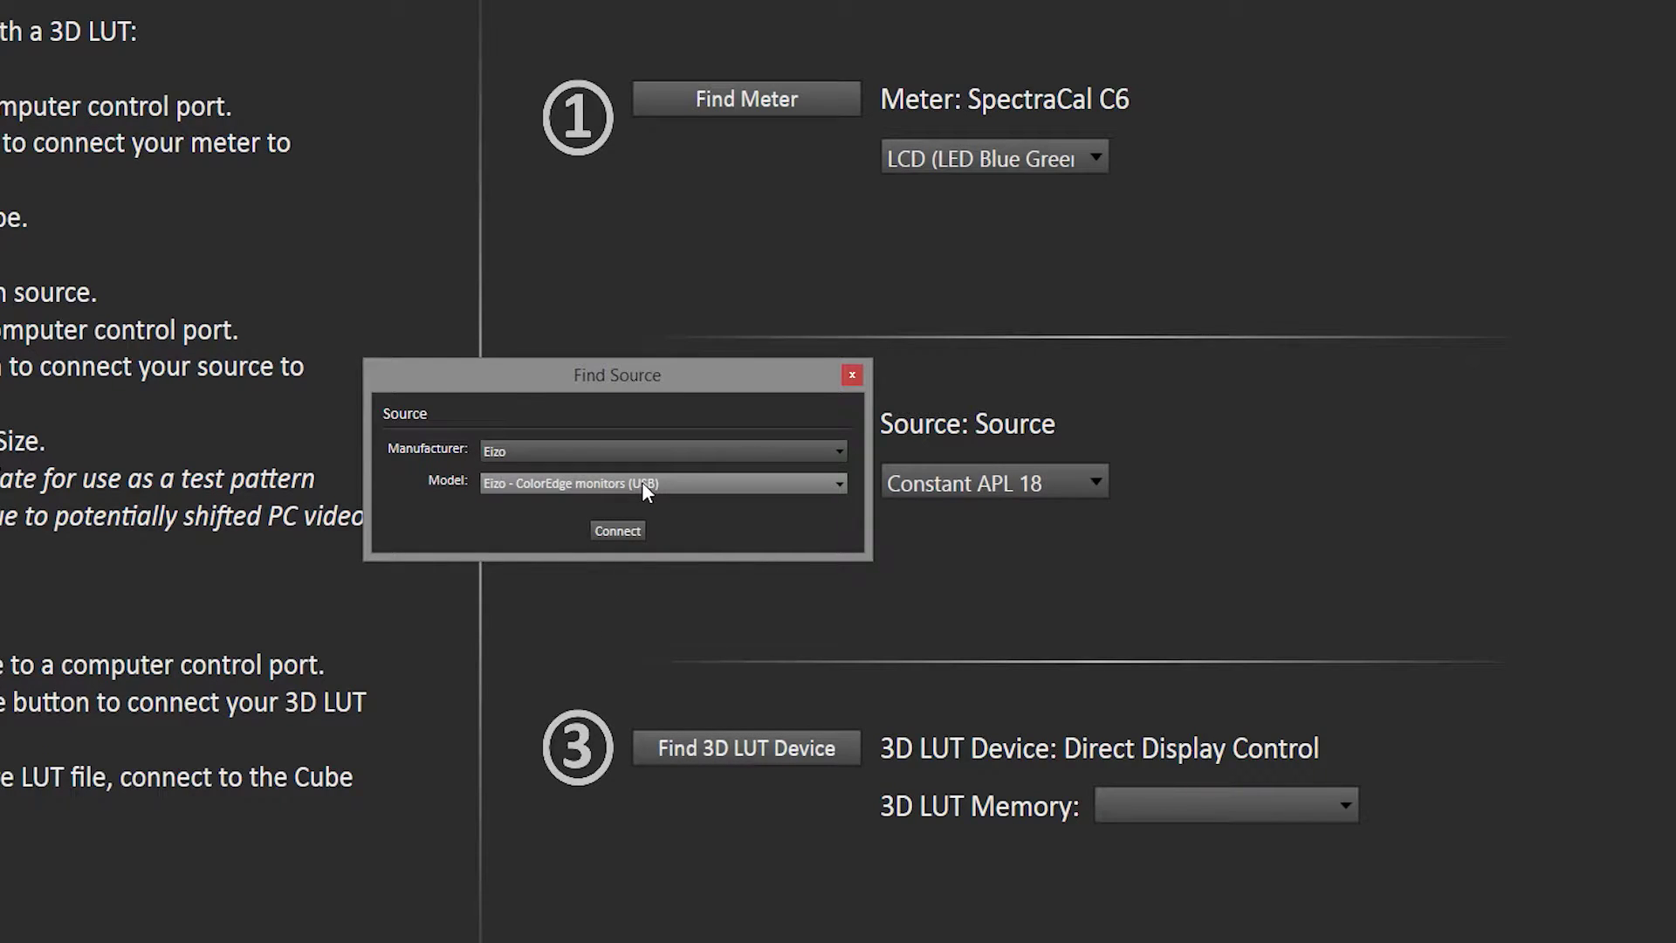
{"action": "left_click", "coordinate": [617, 531]}
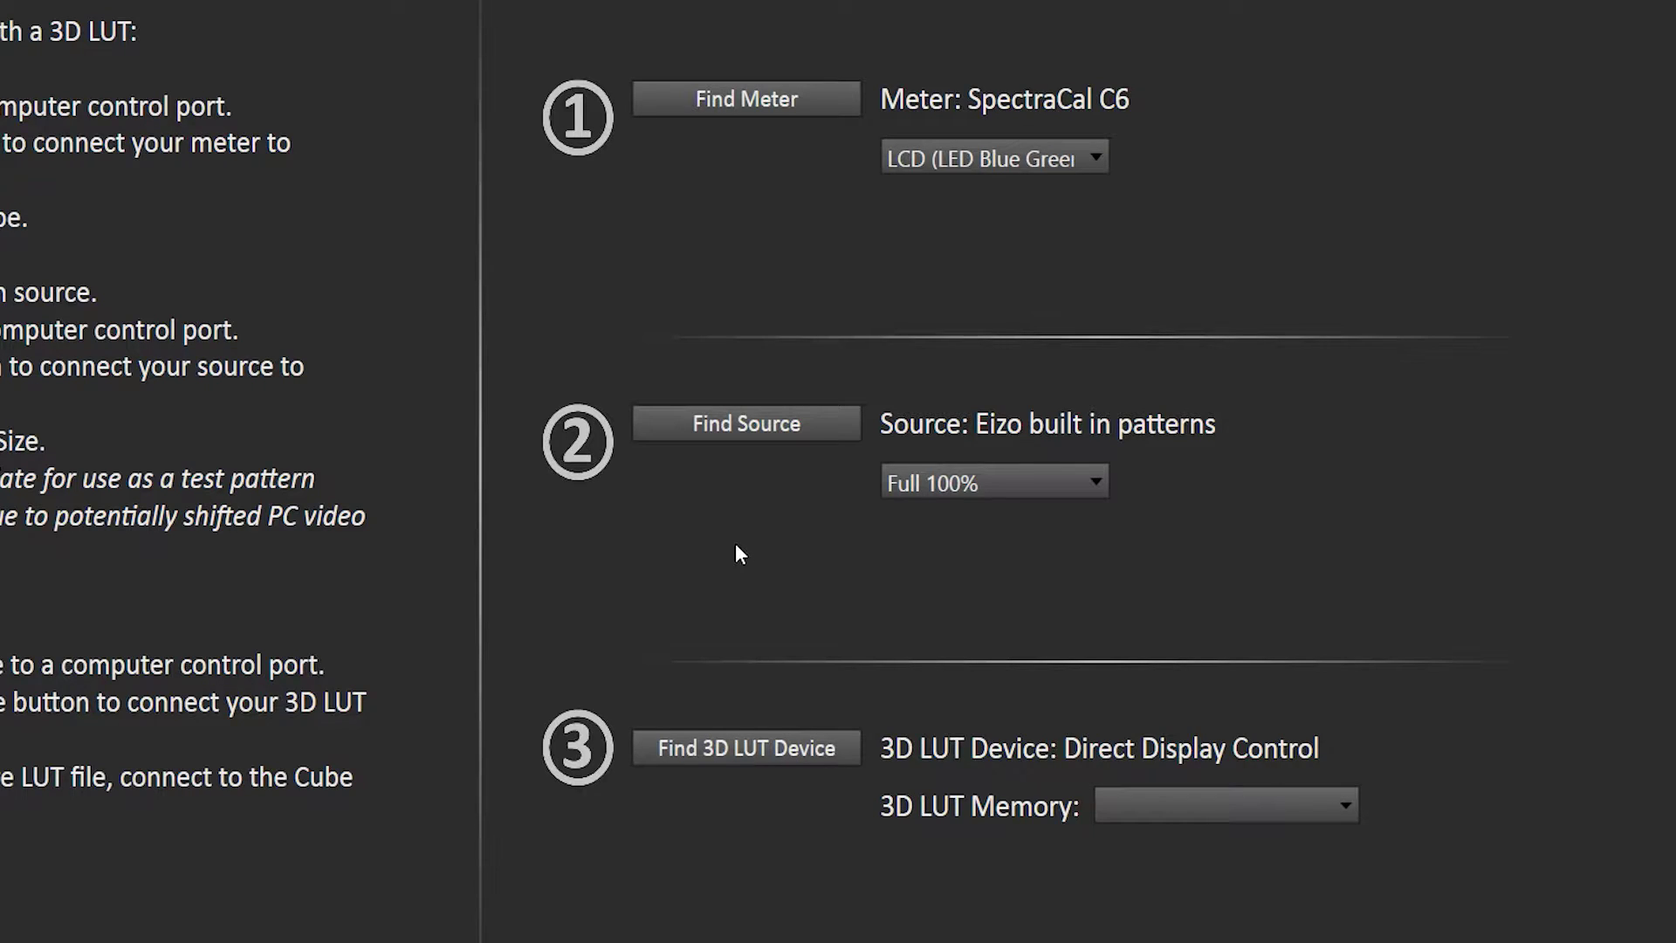
- Connect the Eizo ColorEdge monitors 3D LUT (USB) model as the 3D LUT device
{"action": "left_click", "coordinate": [743, 734]}
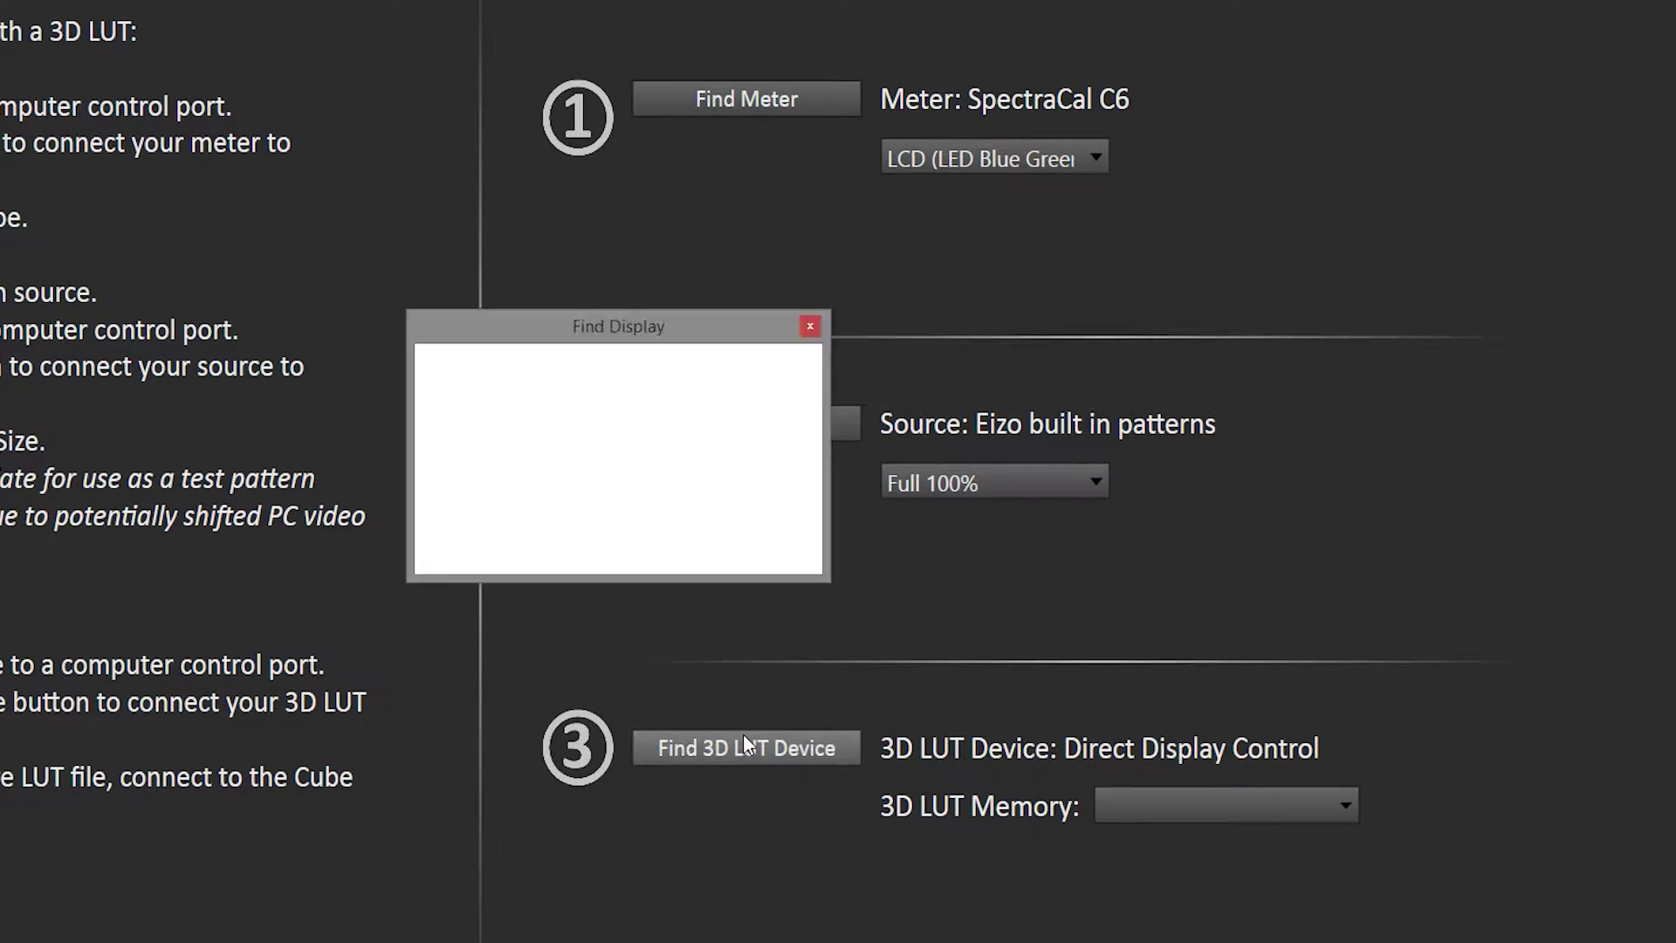
{"action": "left_click", "coordinate": [705, 400]}
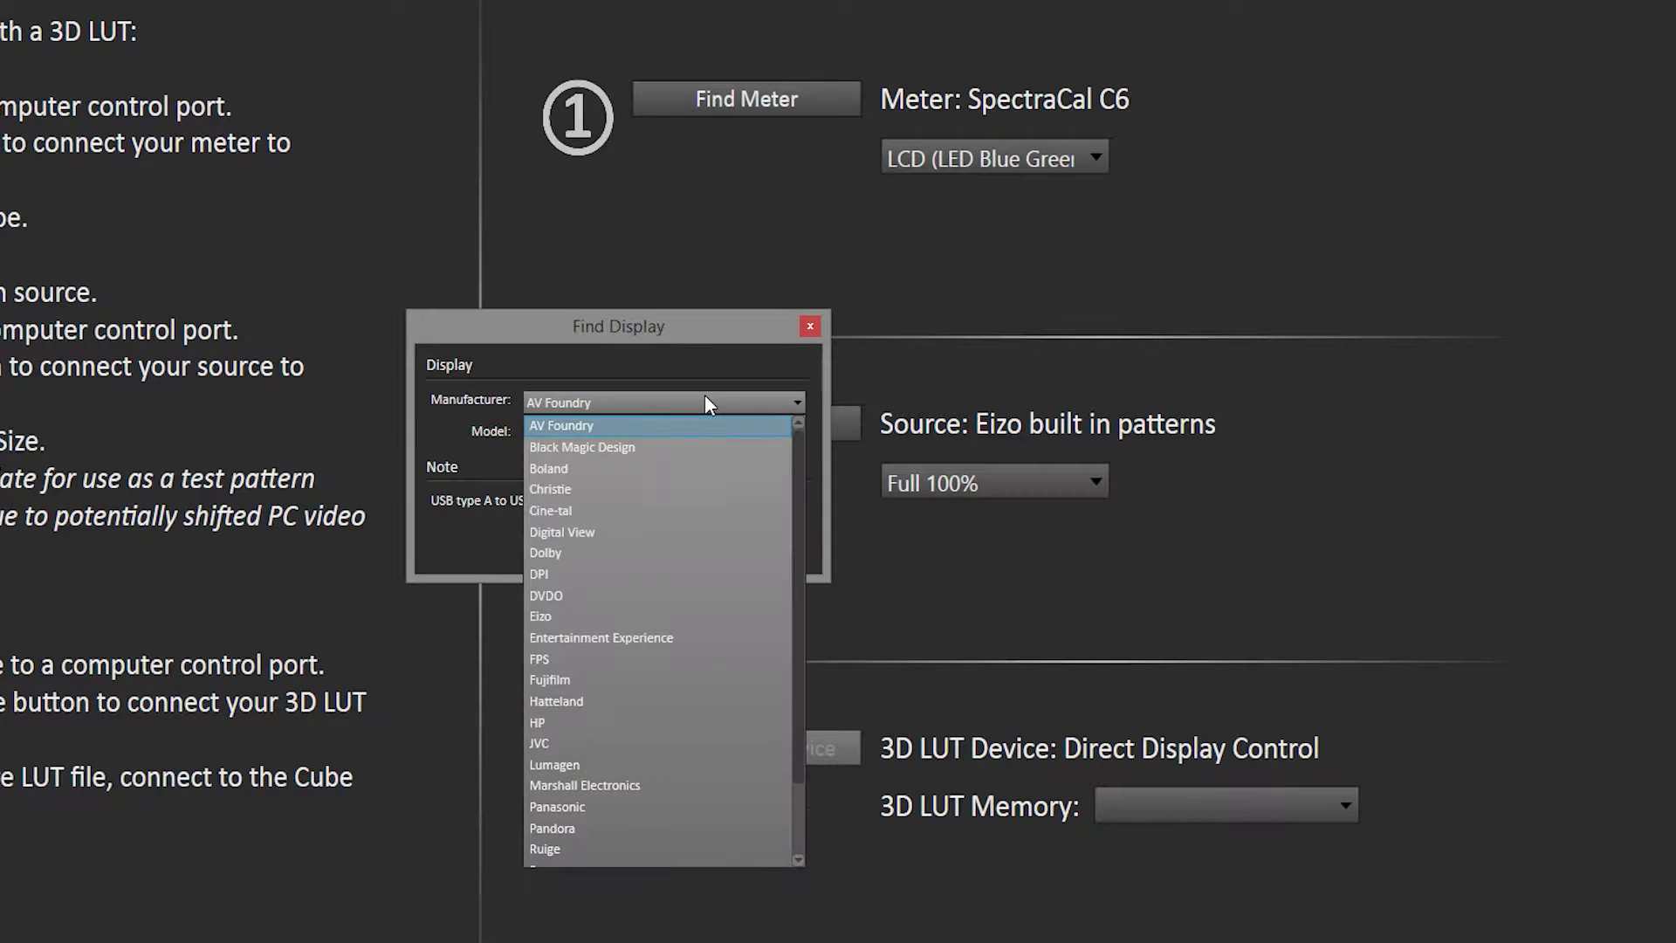
{"action": "left_click", "coordinate": [623, 618]}
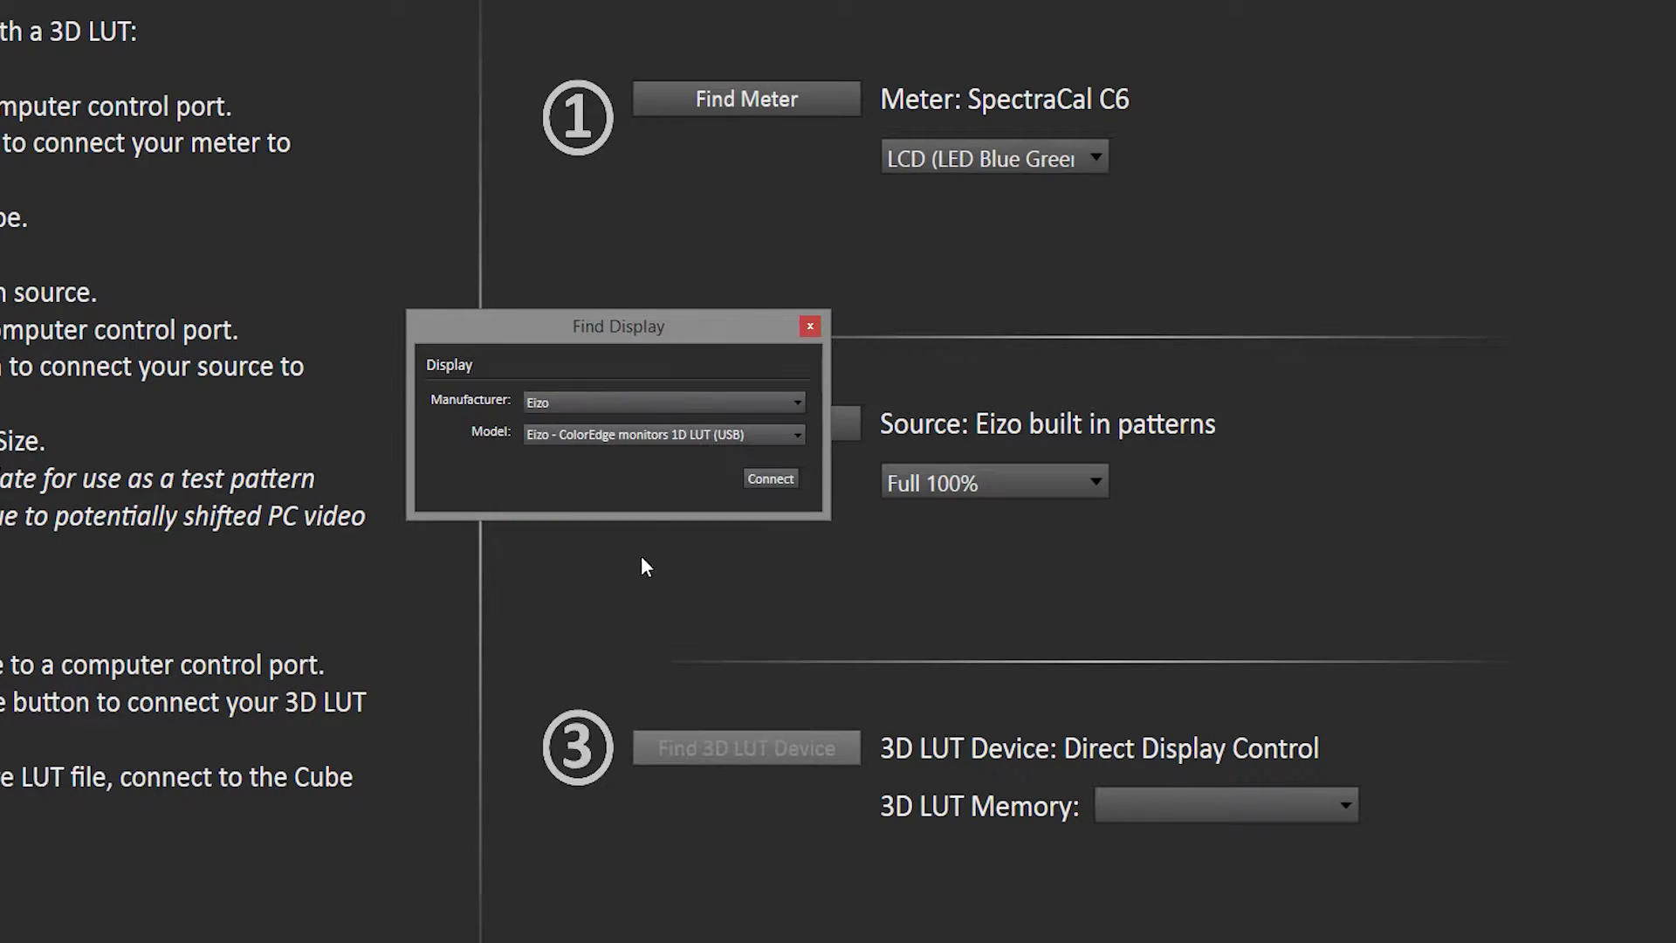
{"action": "left_click", "coordinate": [635, 434]}
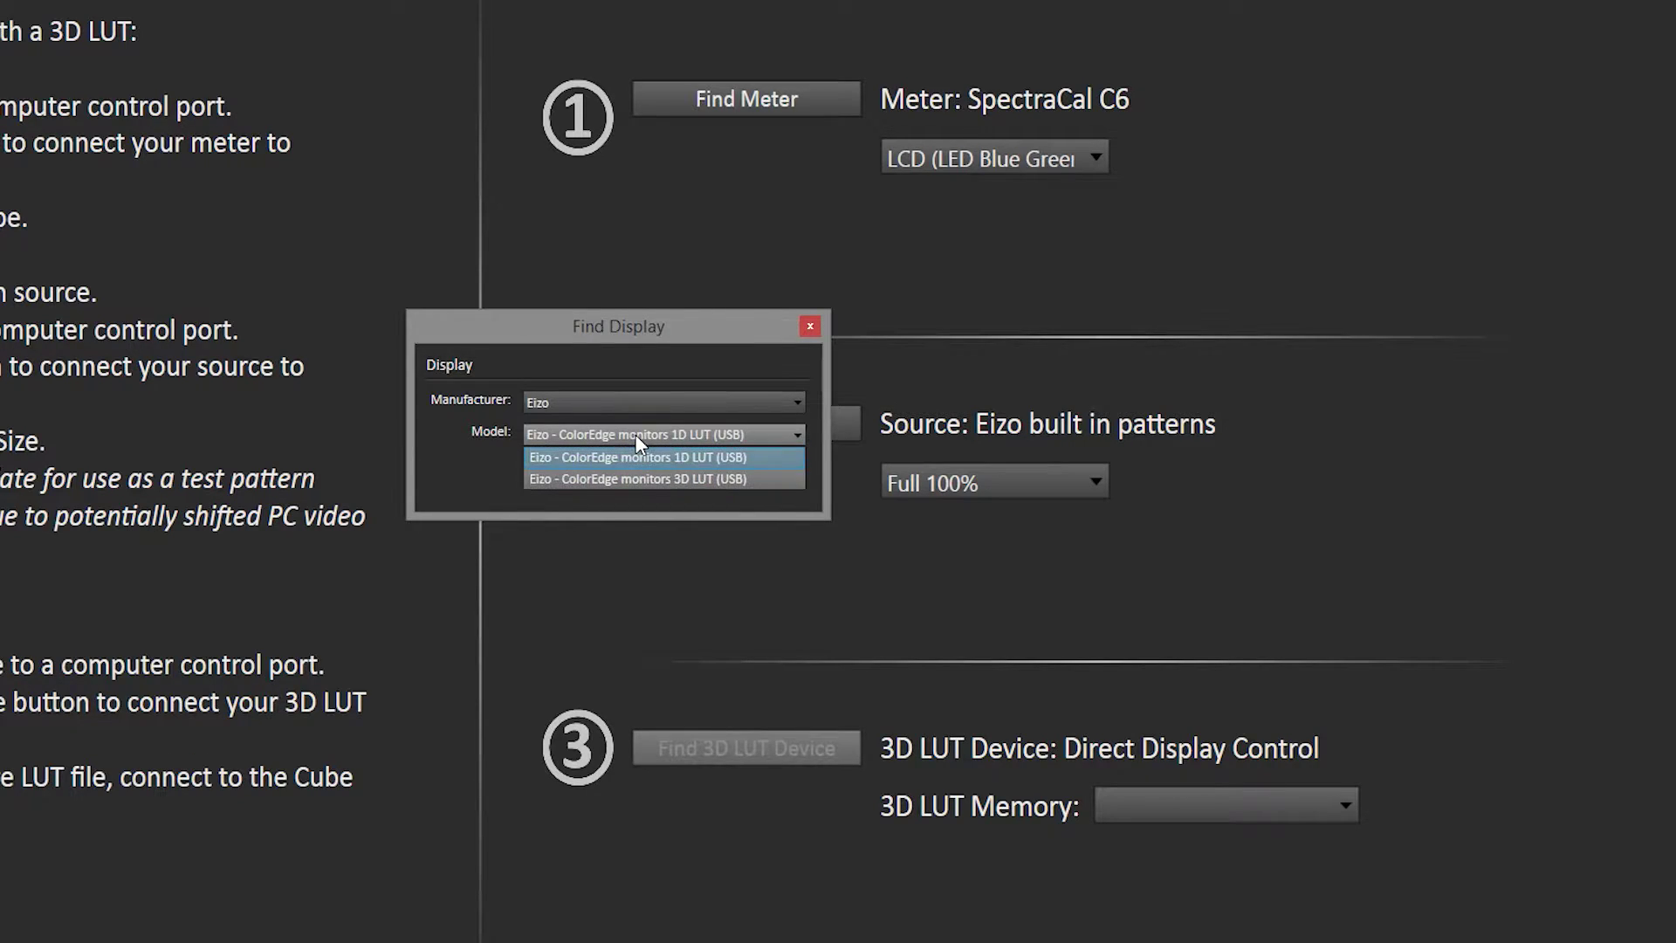
{"action": "left_click", "coordinate": [649, 479]}
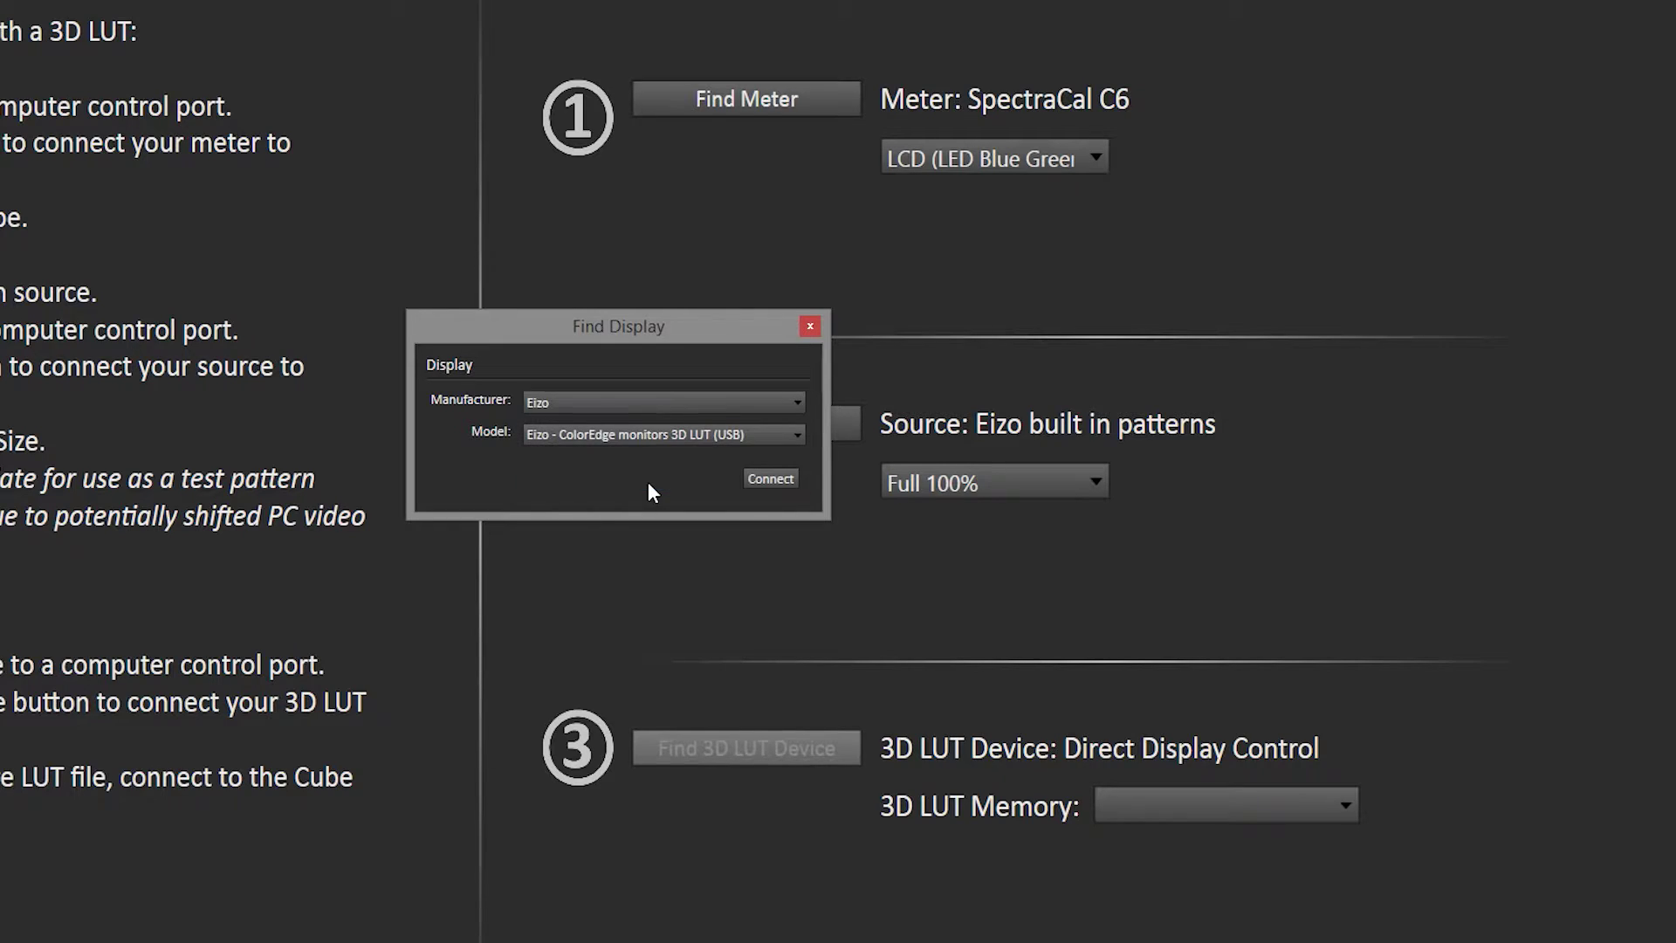
{"action": "left_click", "coordinate": [748, 480]}
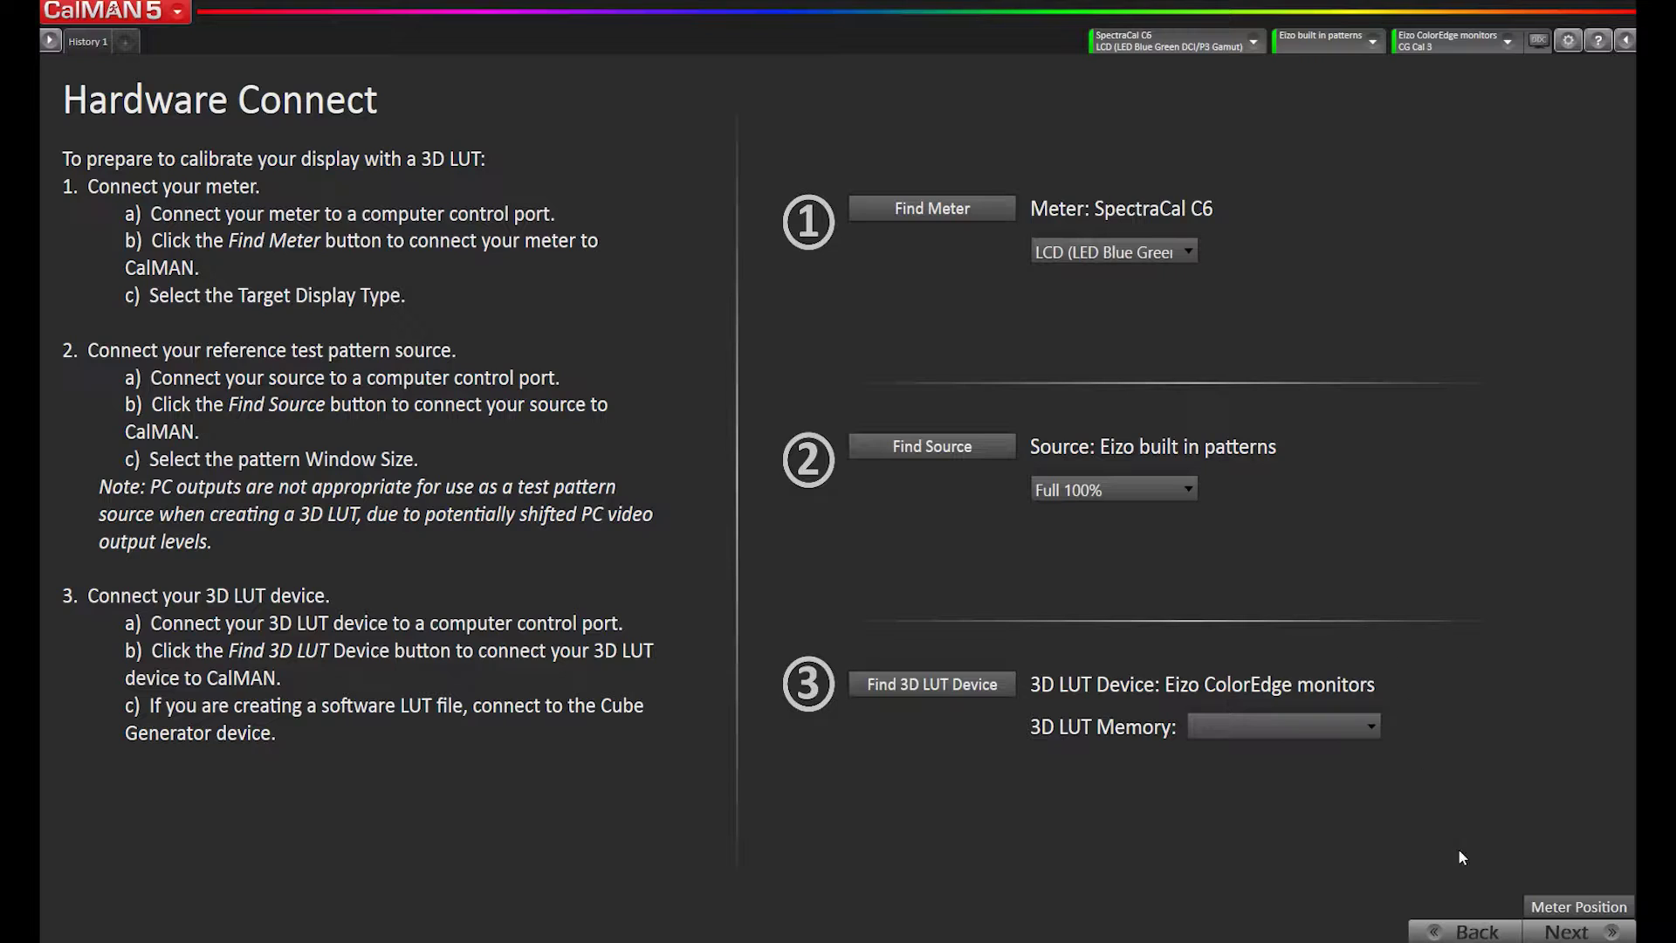
- In Session Options, set input levels to PC (0-255) and luminance and gamut targets to sRGB
{"action": "left_click", "coordinate": [1556, 930]}
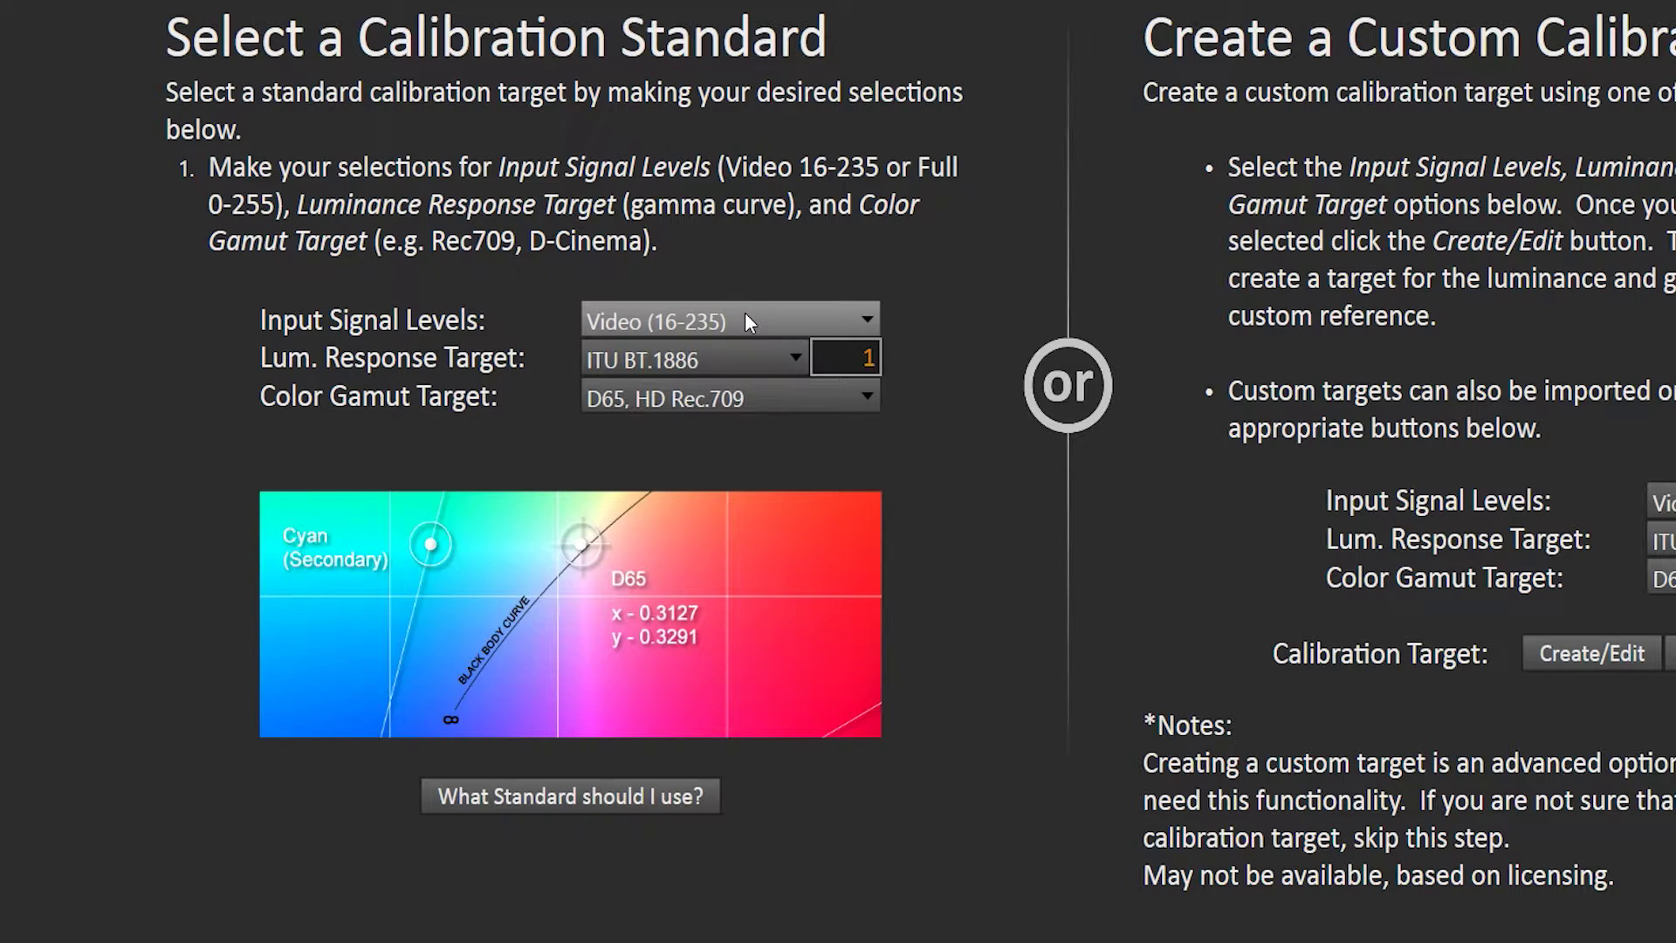
{"action": "left_click", "coordinate": [745, 312]}
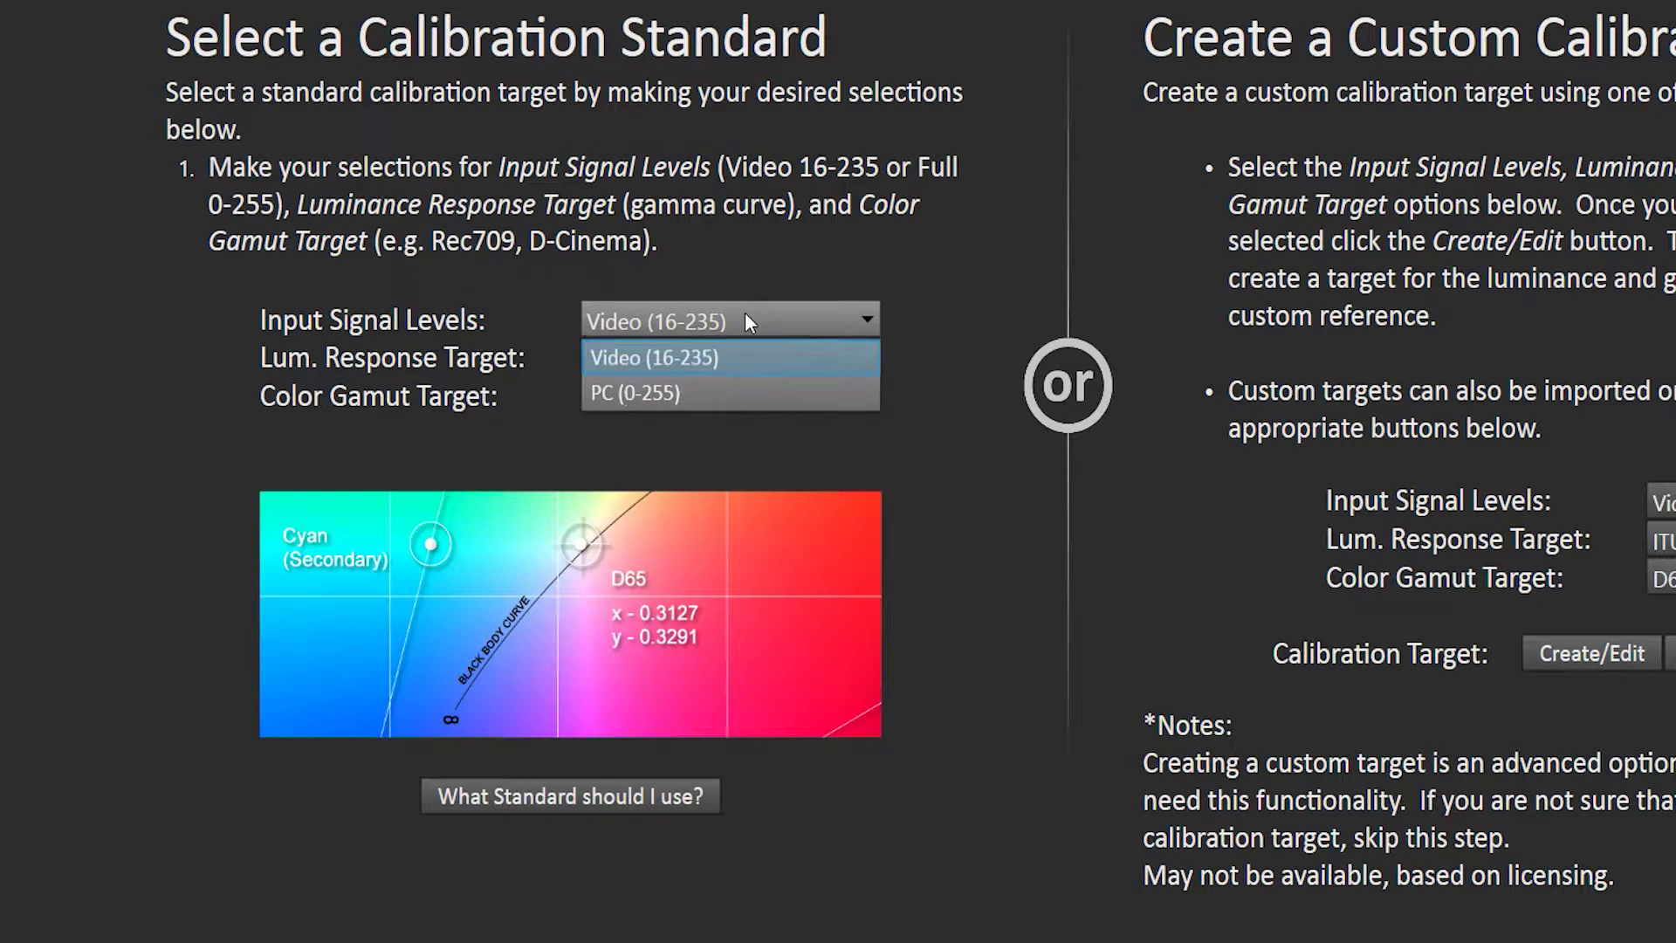
{"action": "left_click", "coordinate": [705, 393]}
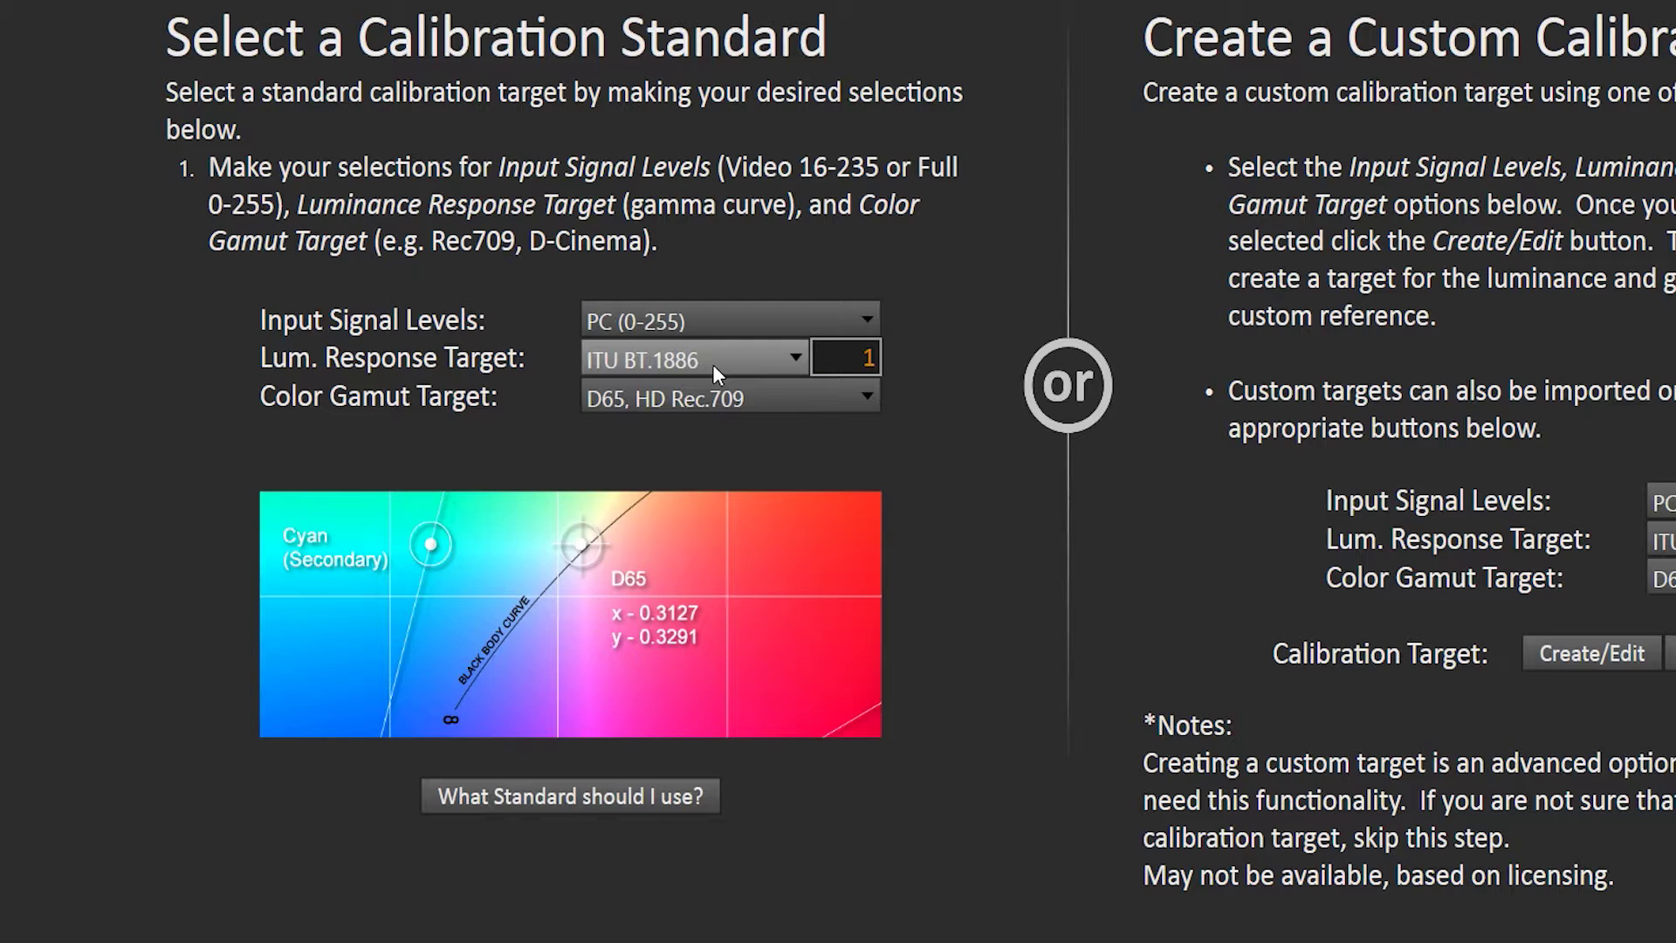
{"action": "left_click", "coordinate": [712, 365]}
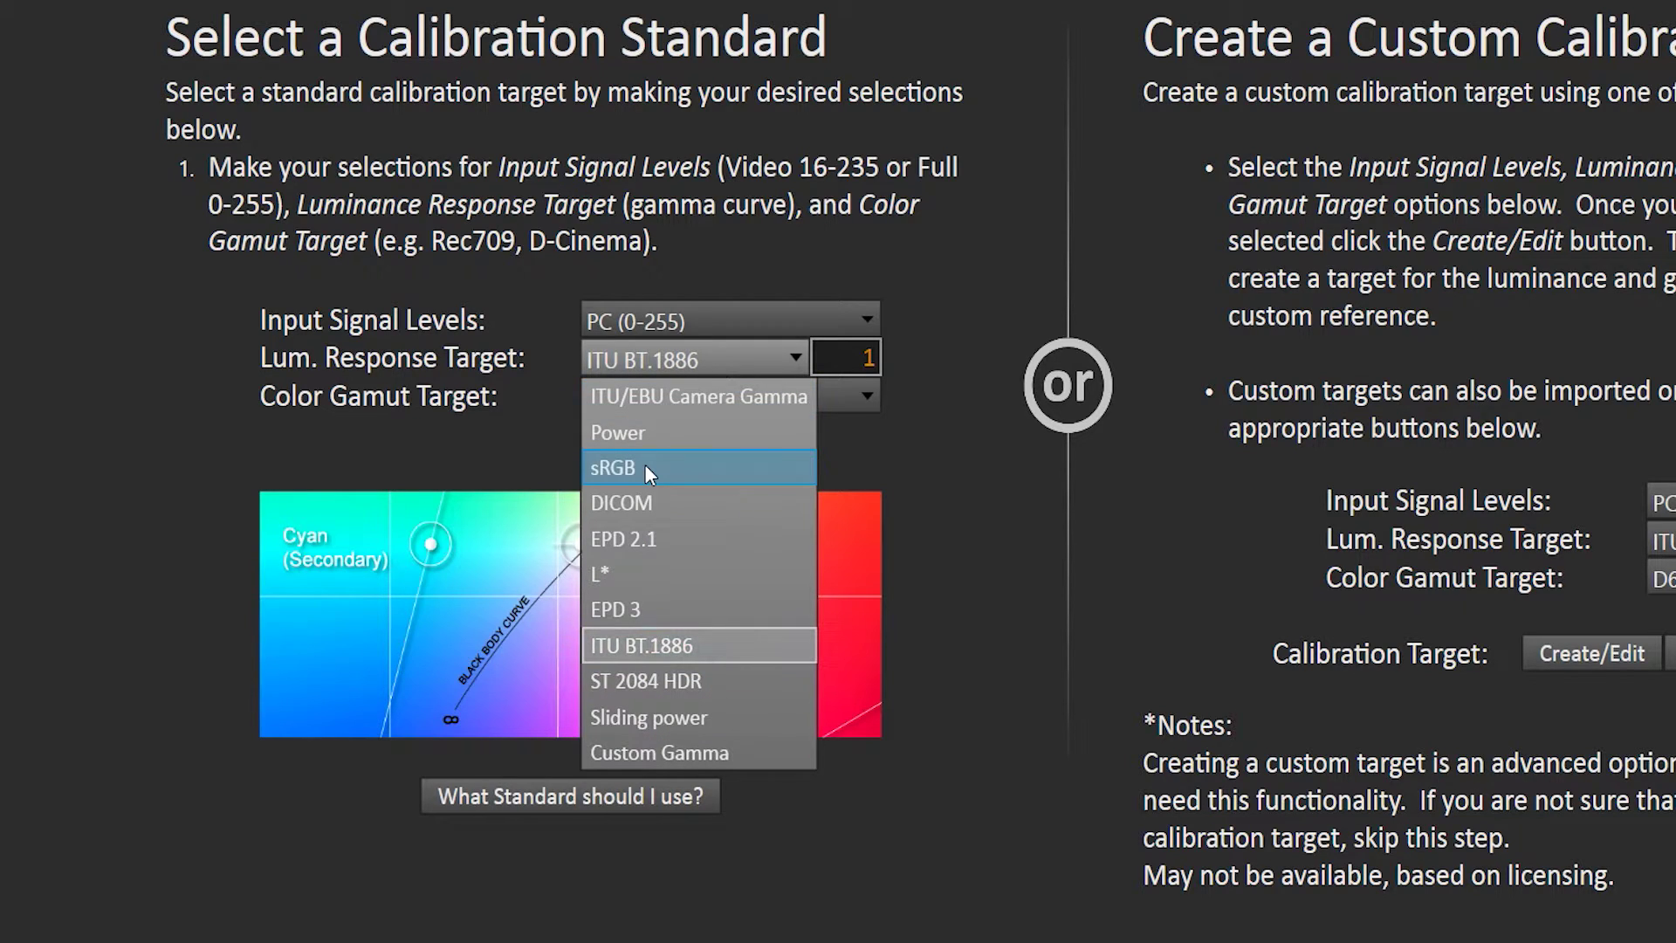
{"action": "left_click", "coordinate": [730, 447]}
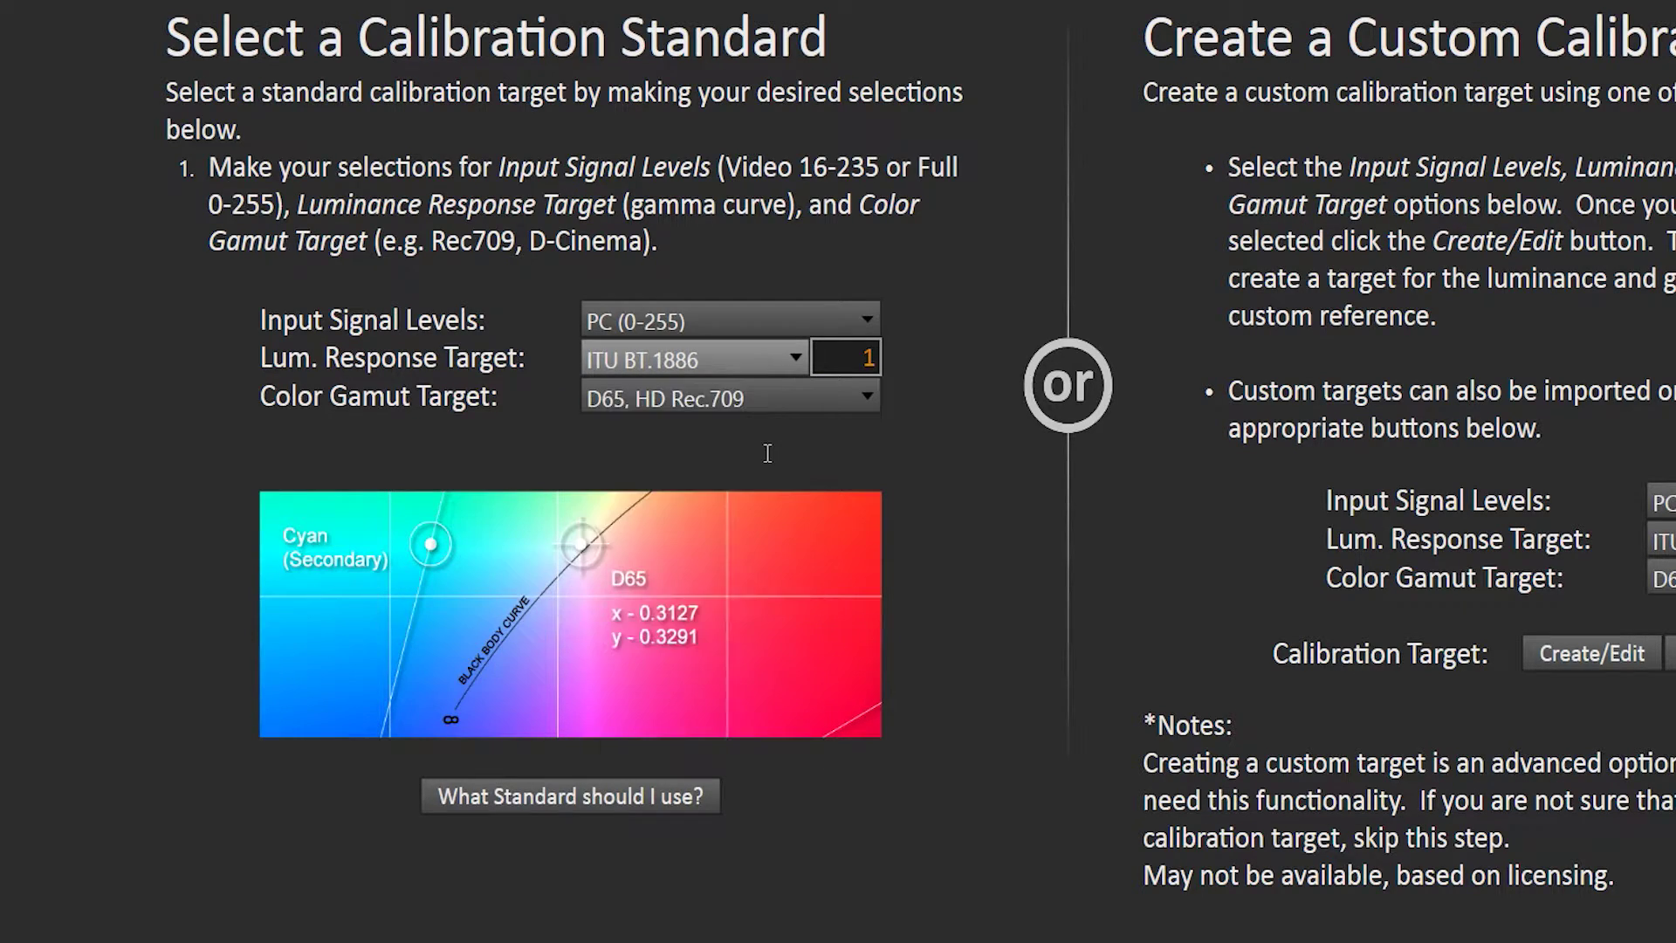
{"action": "left_click", "coordinate": [757, 392]}
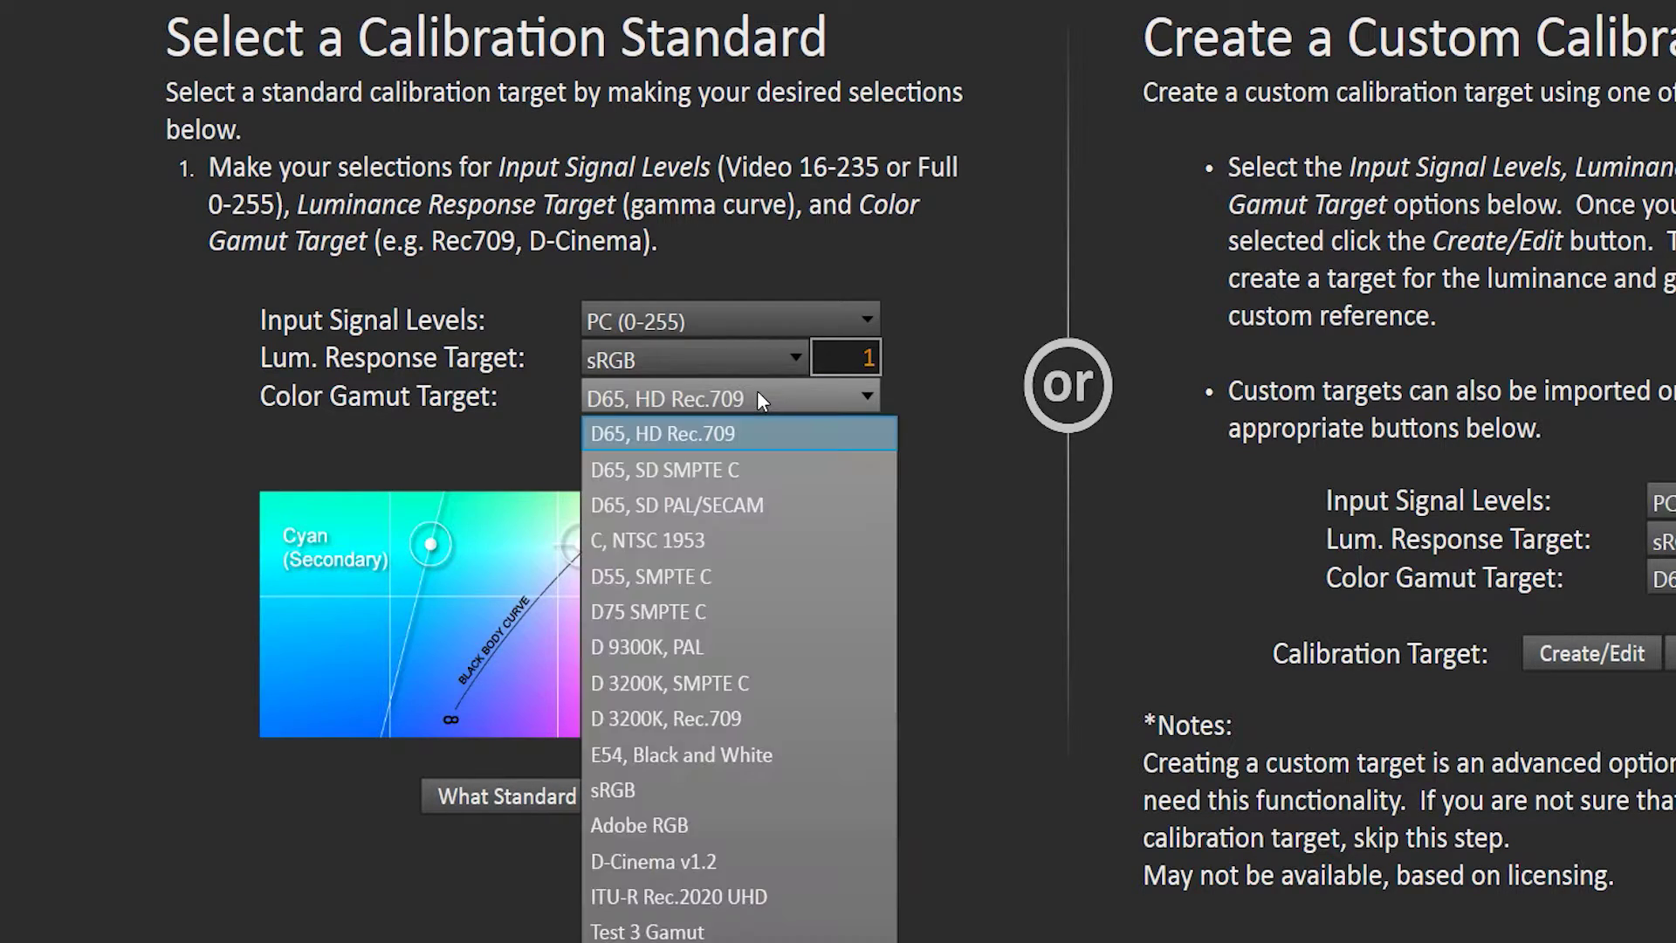
{"action": "left_click", "coordinate": [693, 787]}
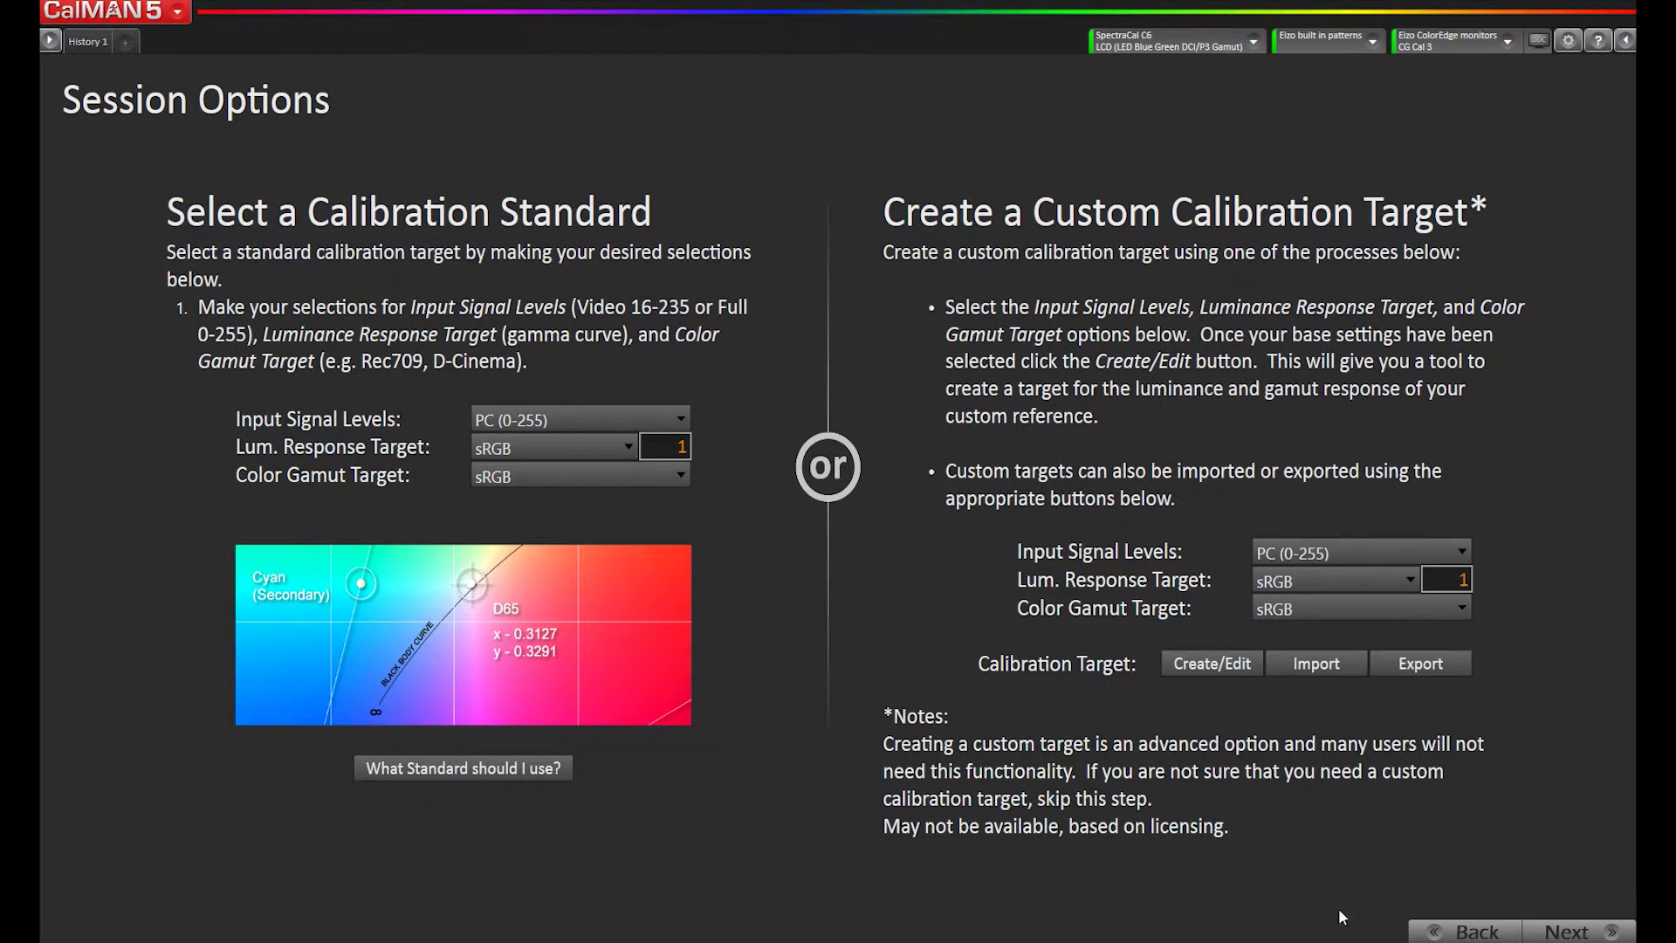
- Read the uncalibrated display's grayscale and ColorChecker series on the Pre-Test page
{"action": "left_click", "coordinate": [1569, 935]}
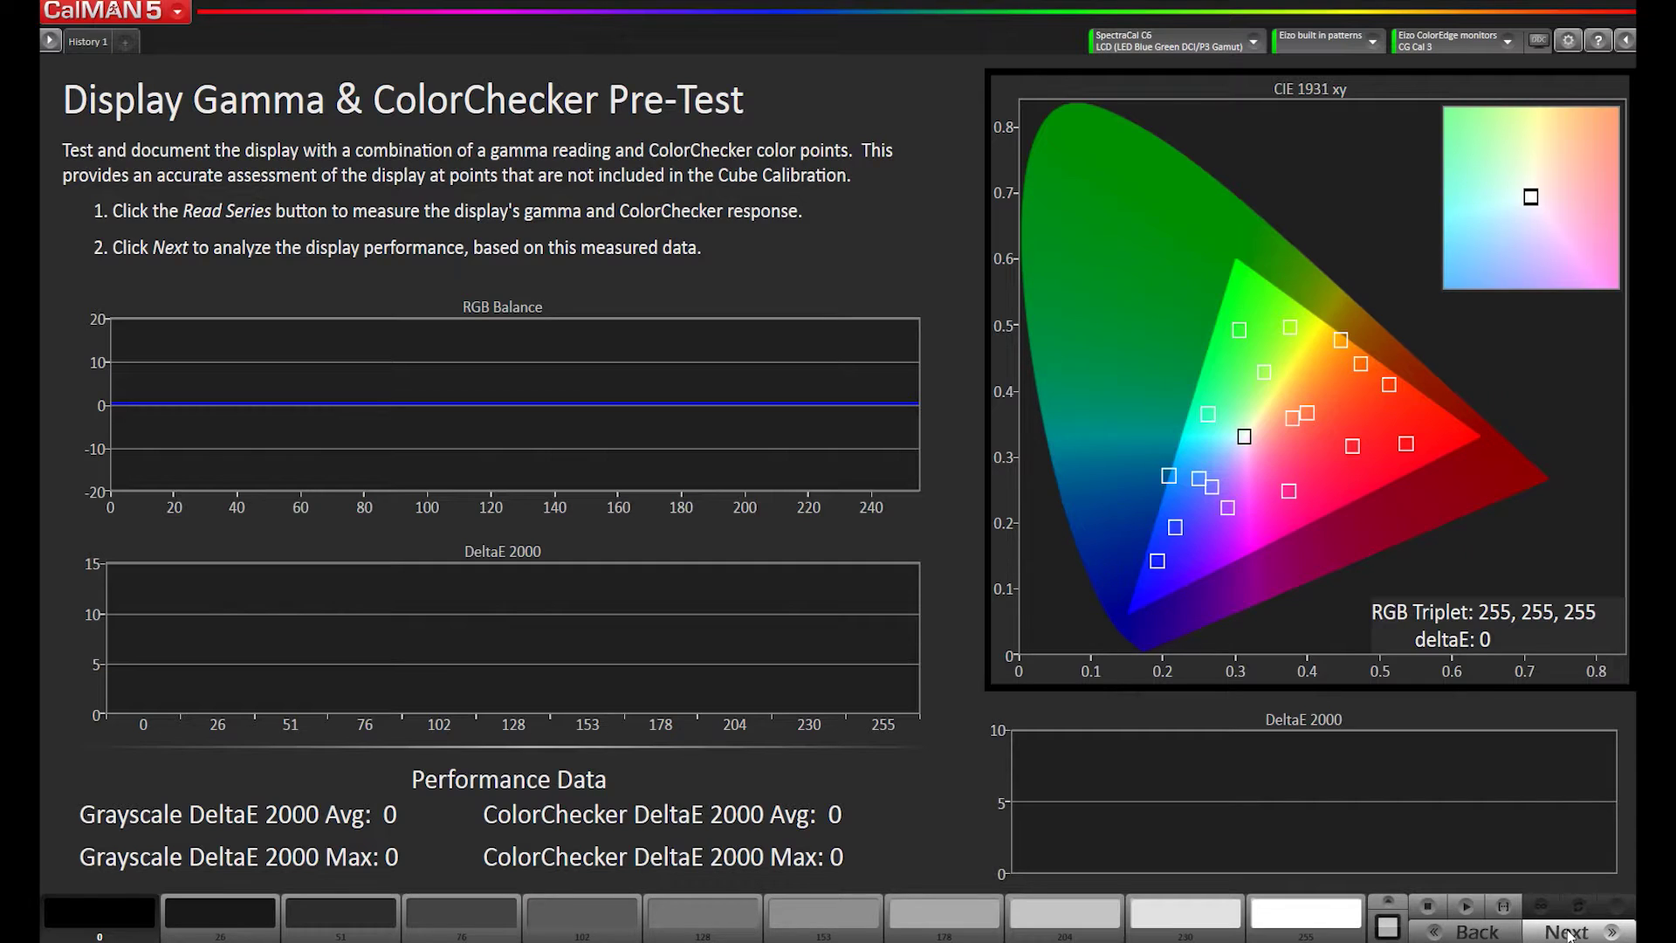
{"action": "left_click", "coordinate": [1503, 909]}
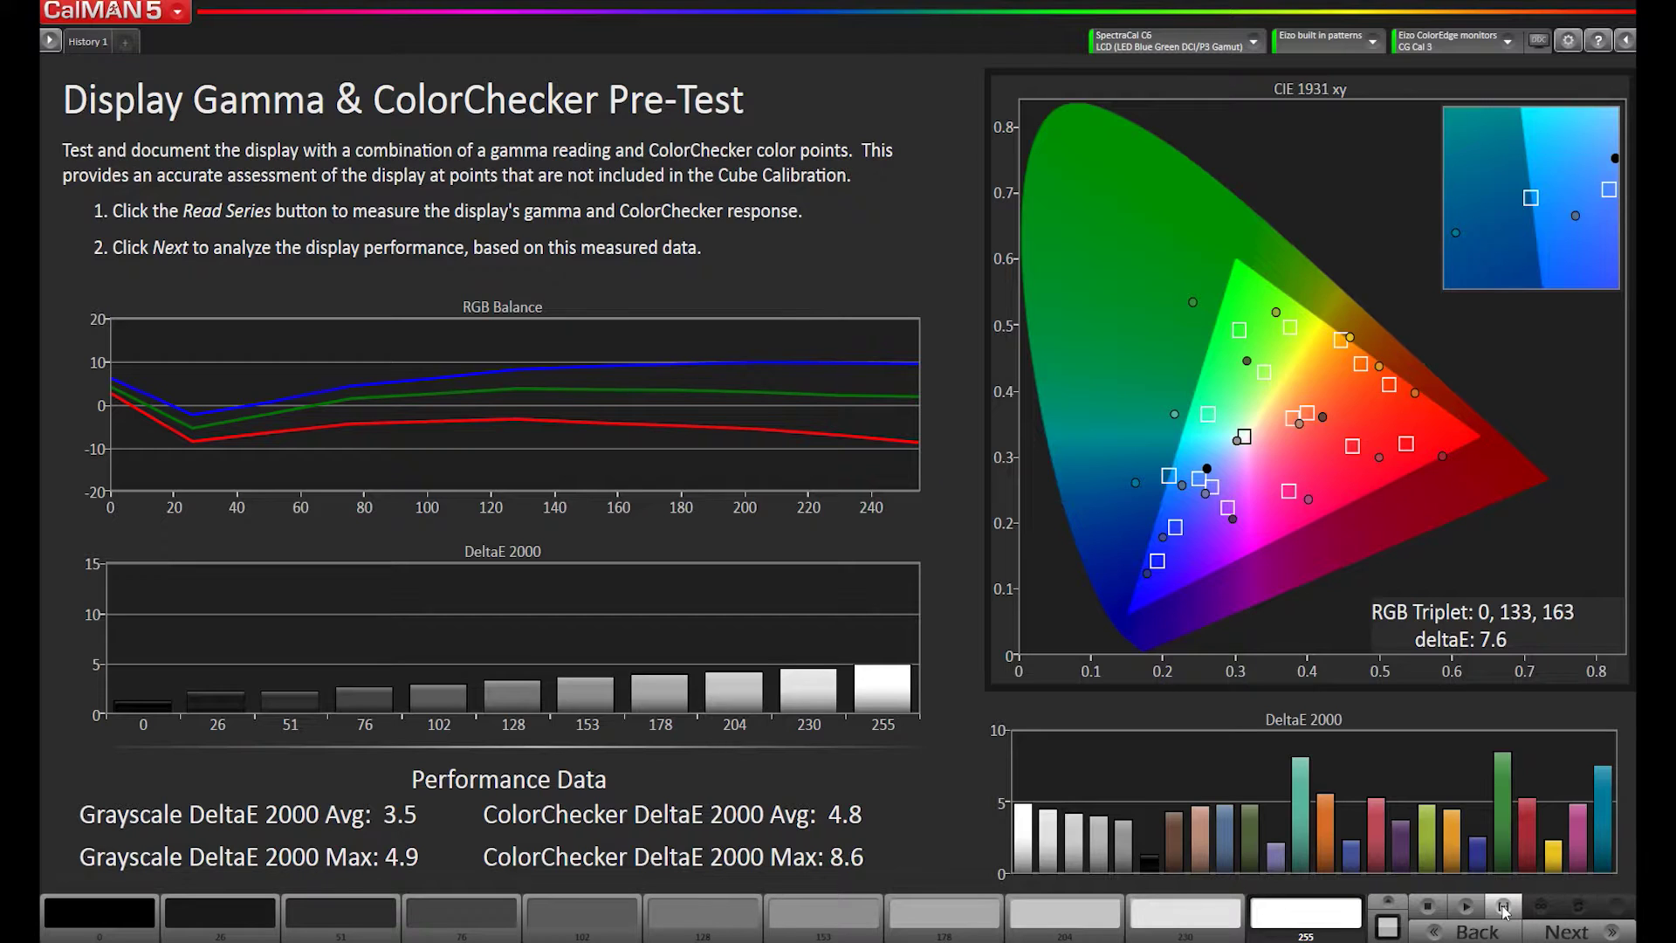
- Review the Display Performance Analysis results and skip optimization to begin Cube LUT calibration
{"action": "left_click", "coordinate": [1568, 931]}
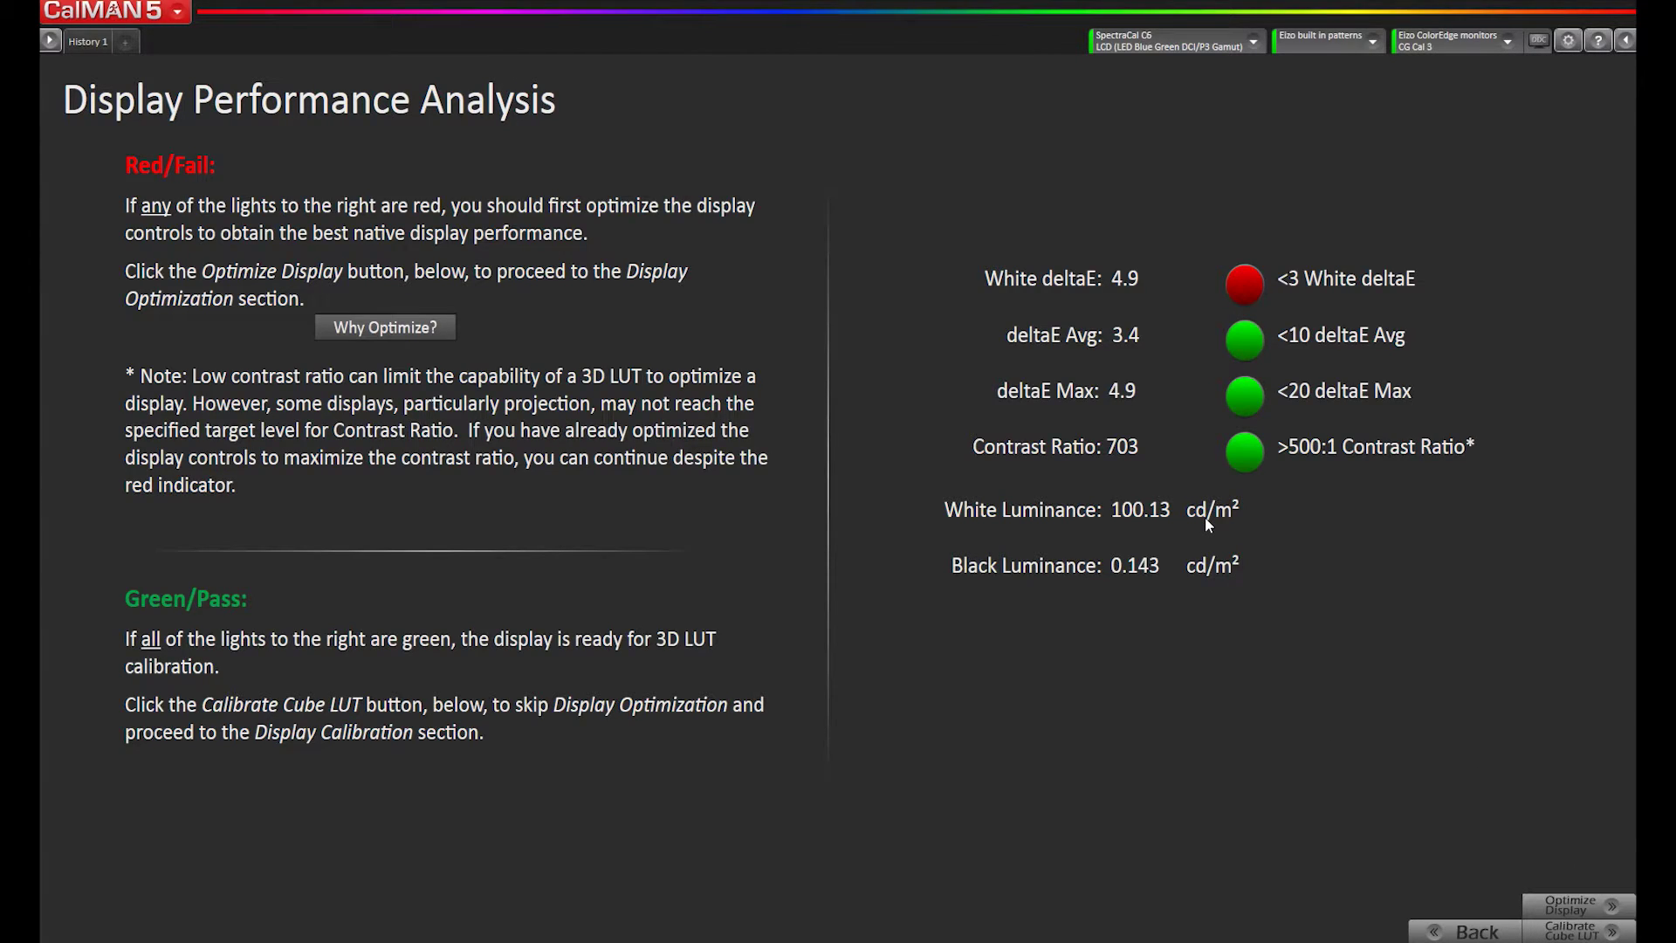
{"action": "left_click", "coordinate": [1572, 933]}
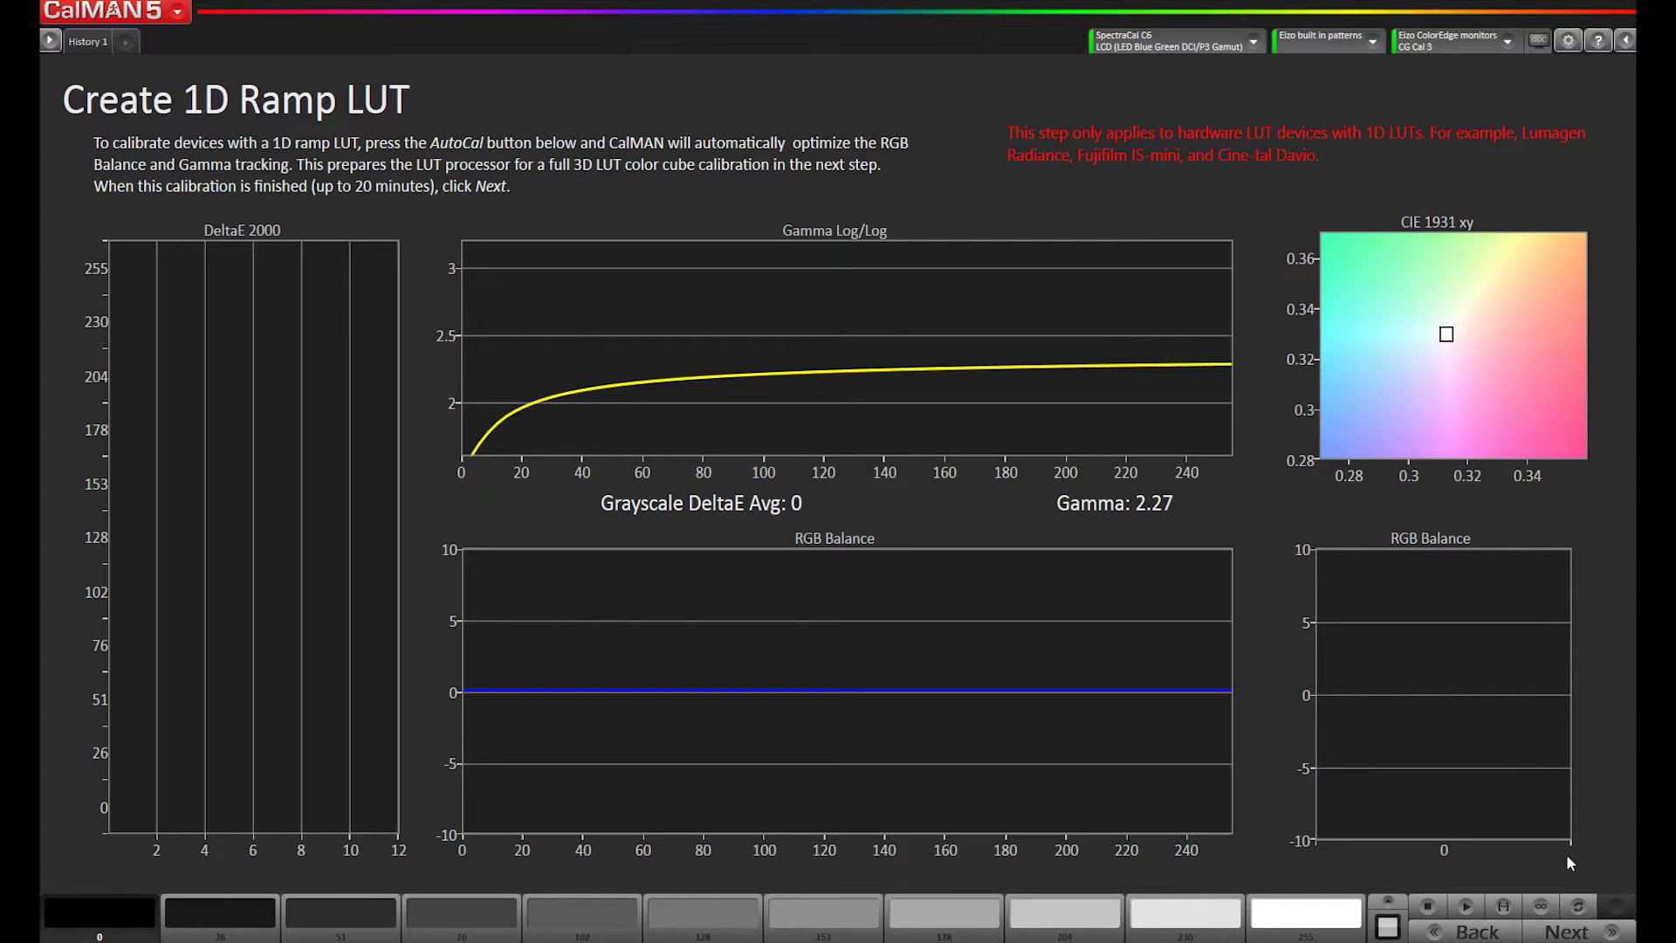
- Advance to the Create 3D Cube LUT page and bring up AutoCal Setup
{"action": "left_click", "coordinate": [1571, 930]}
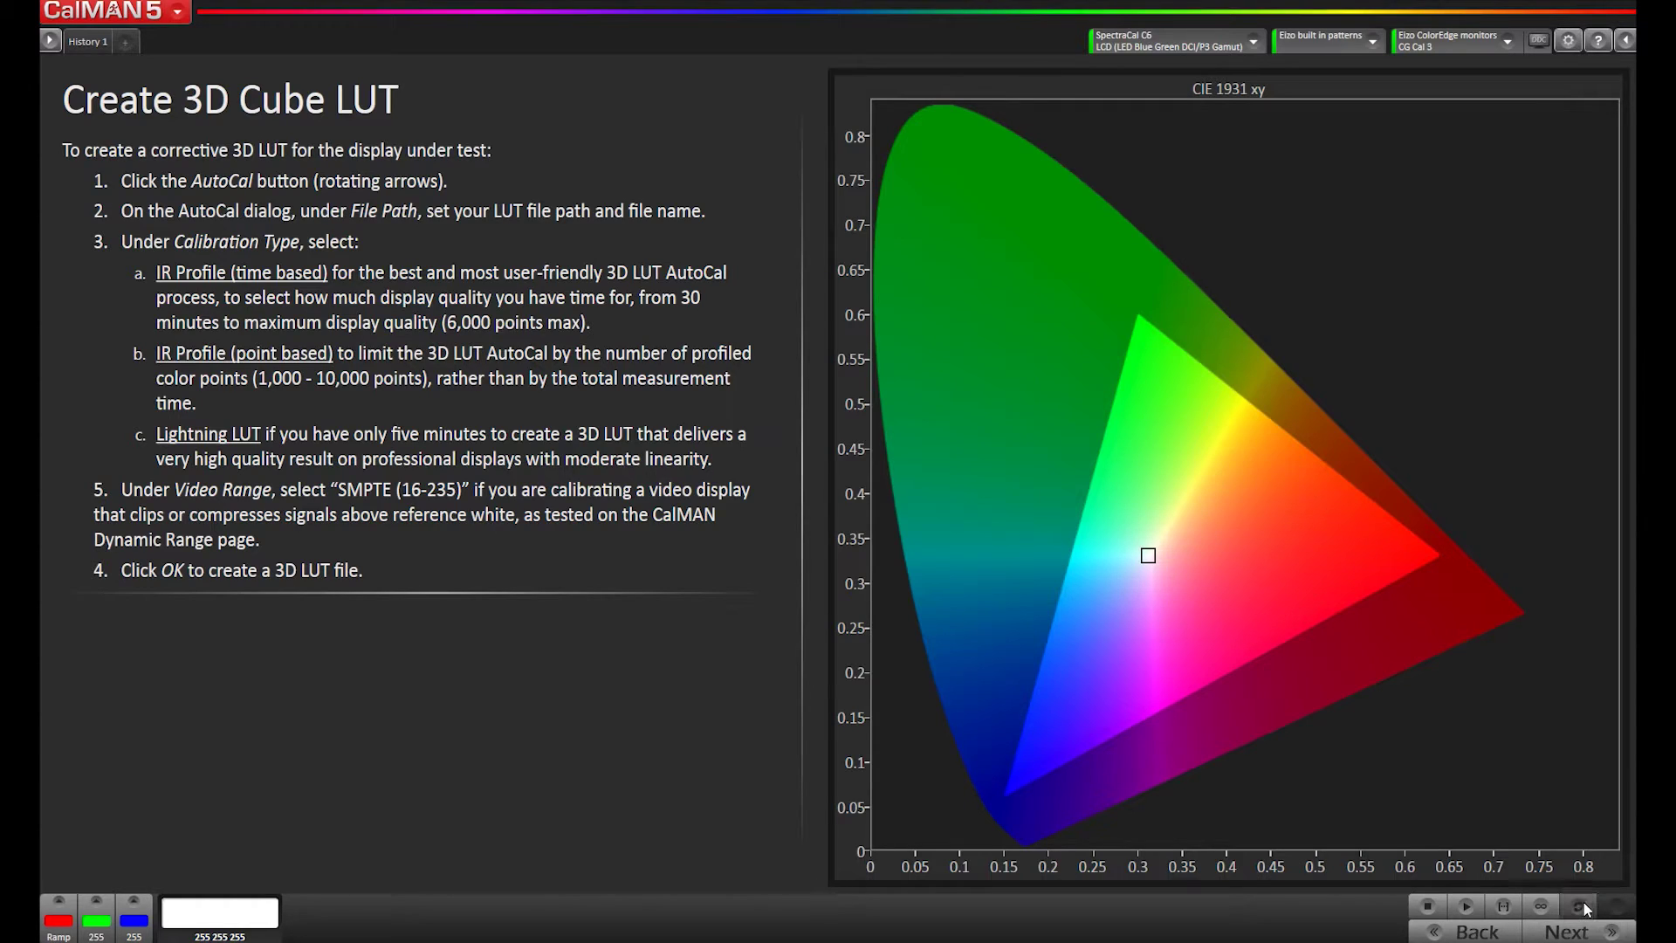
{"action": "left_click", "coordinate": [1581, 906]}
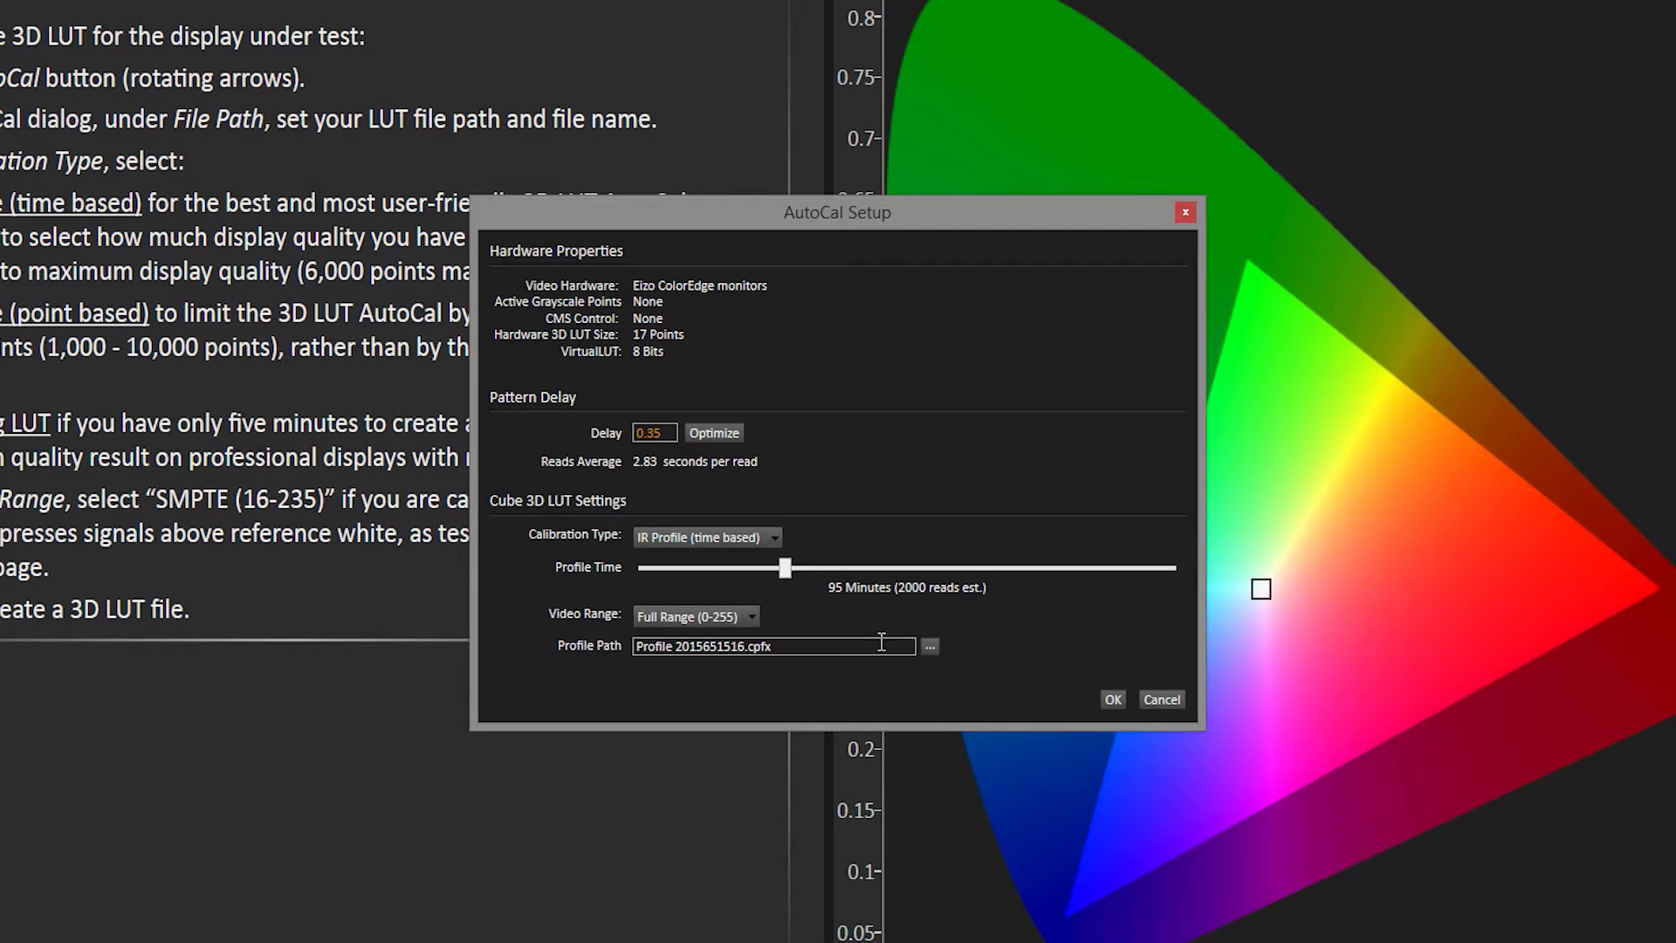
- Run AutoCal with Lightning LUT as the calibration type to build the 3D LUT
{"action": "left_click", "coordinate": [766, 543]}
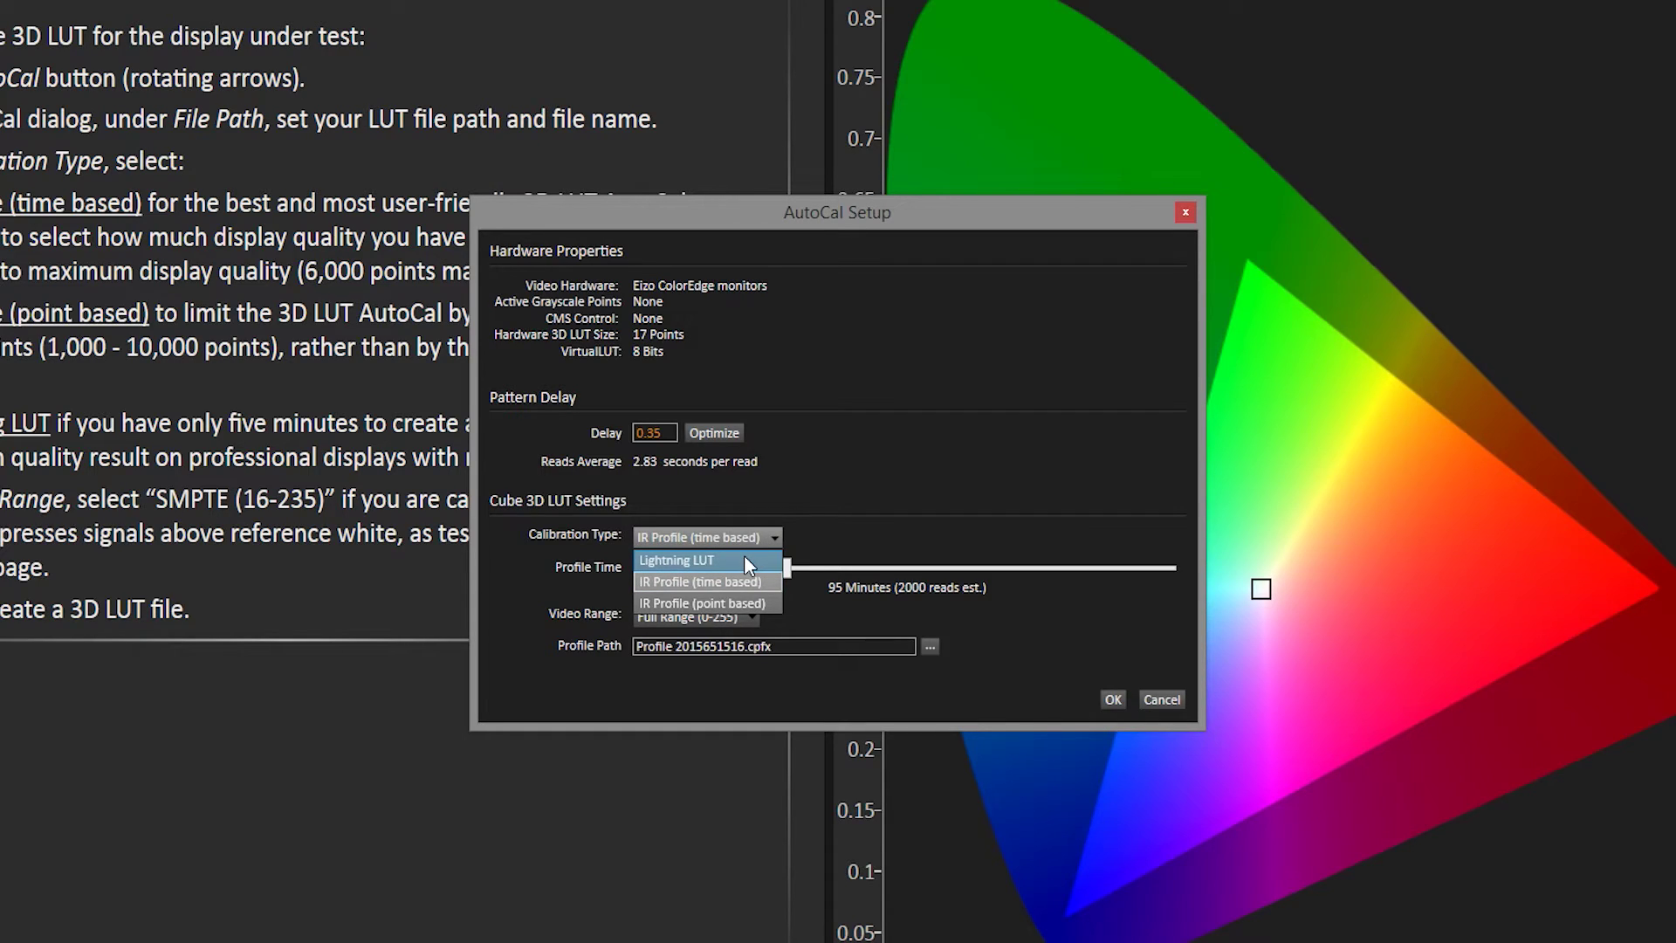
{"action": "left_click", "coordinate": [744, 563]}
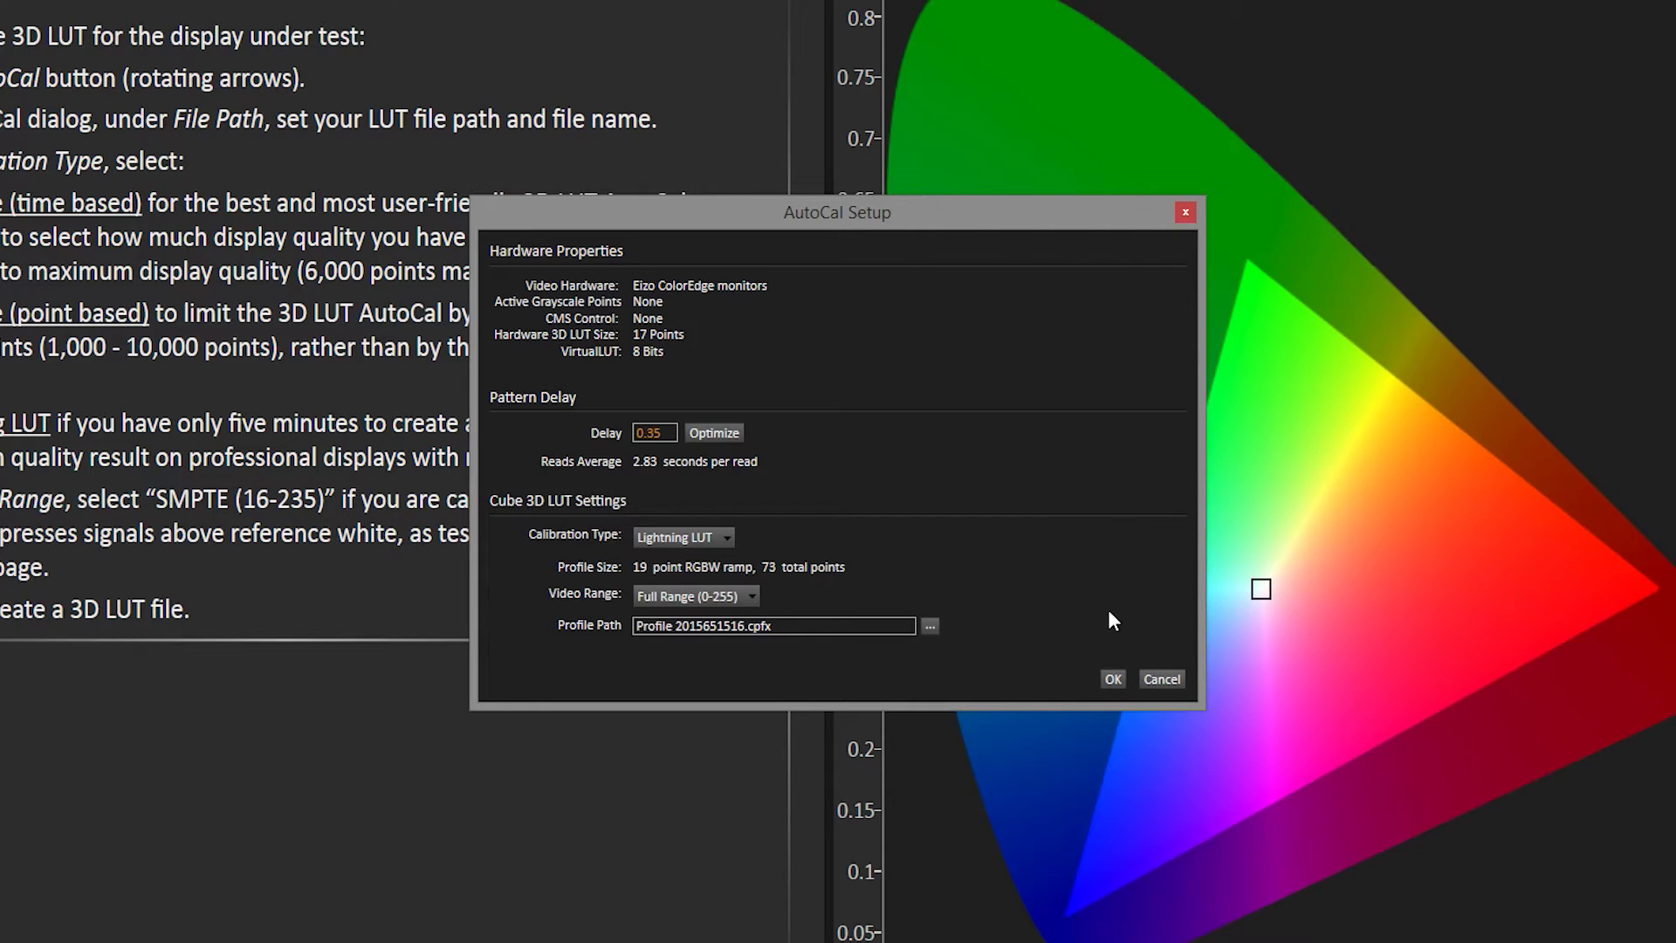
{"action": "left_click", "coordinate": [1111, 679]}
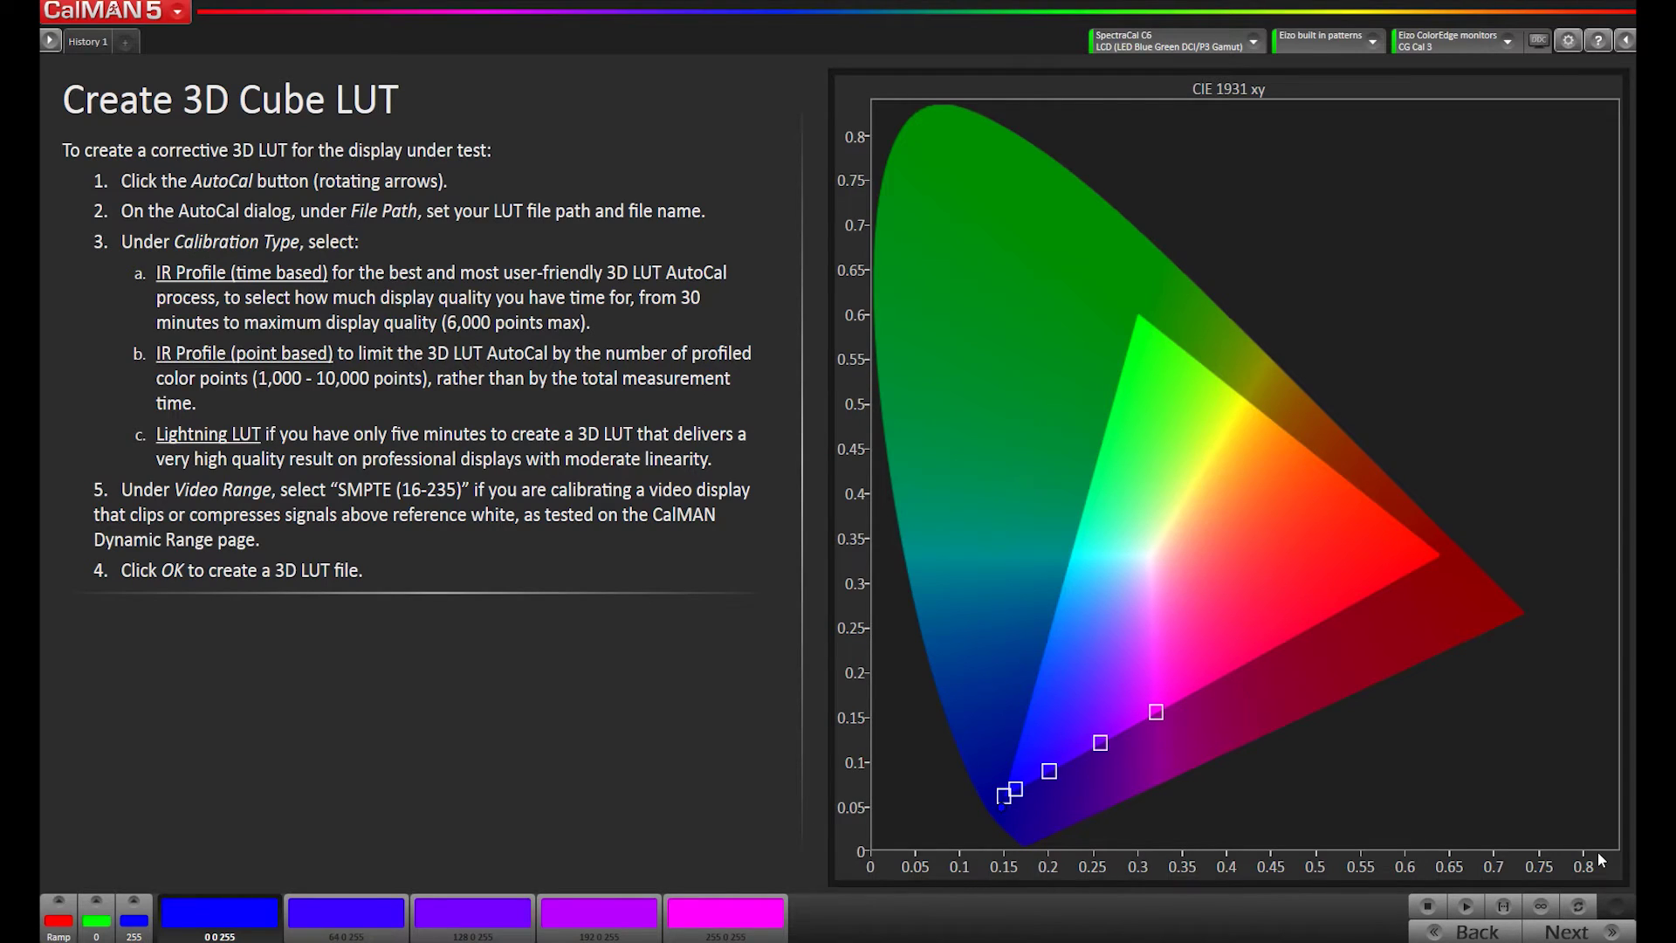
- Read the grayscale and ColorChecker series on the calibrated display from the Validation page
{"action": "left_click", "coordinate": [1566, 931]}
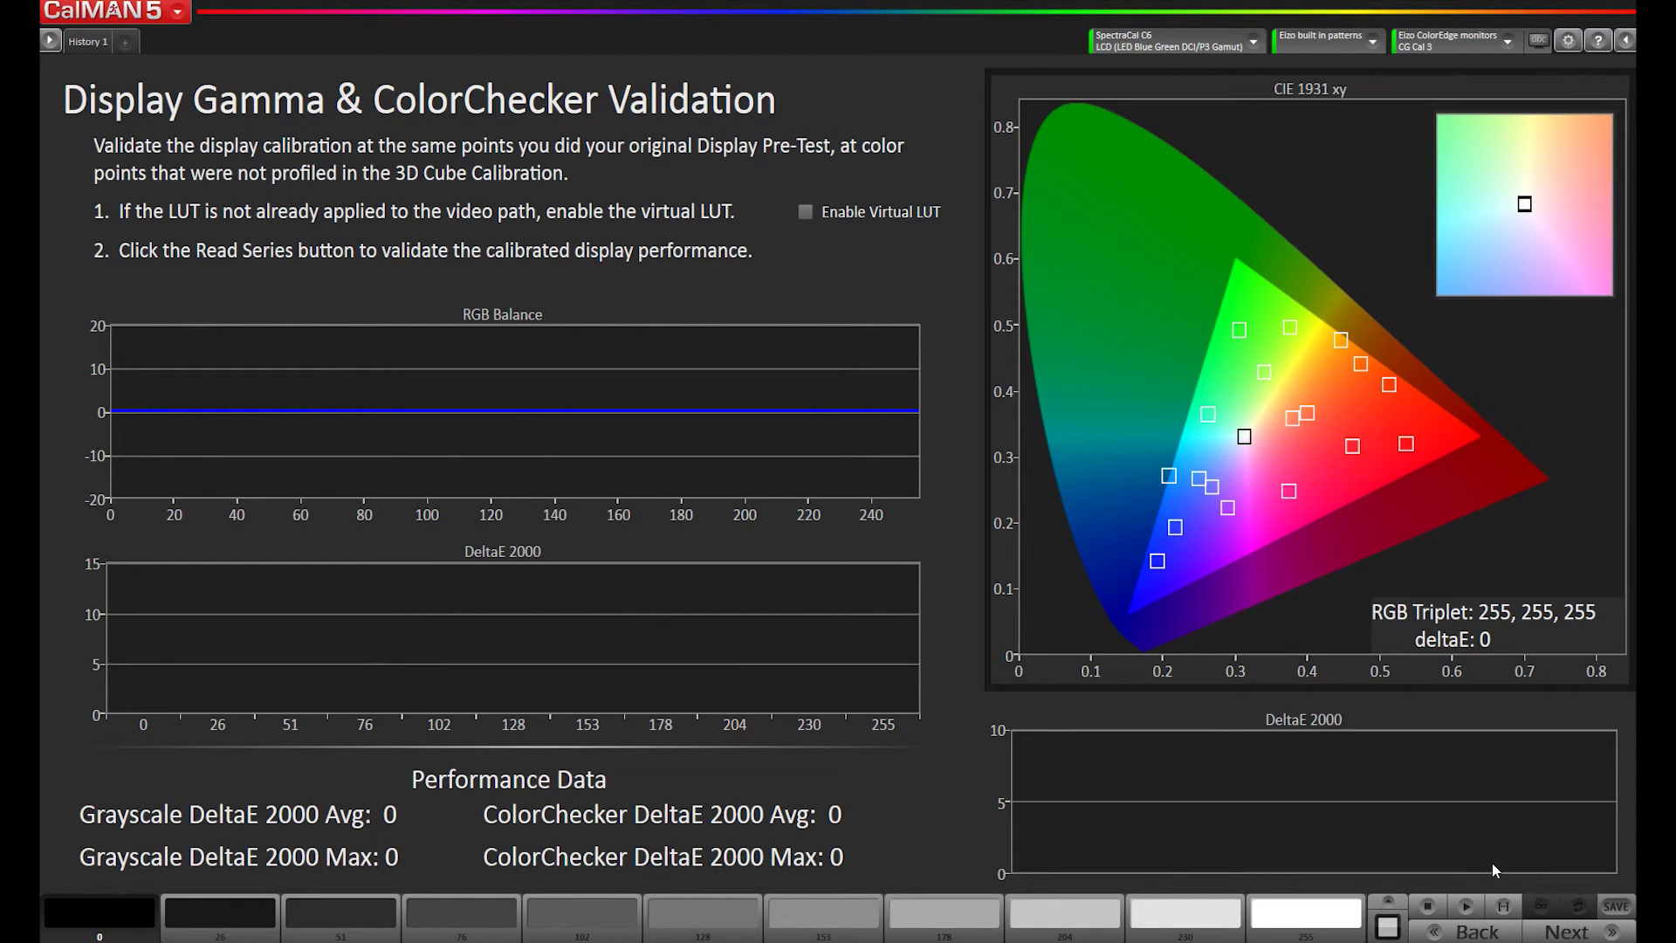
{"action": "left_click", "coordinate": [1503, 906]}
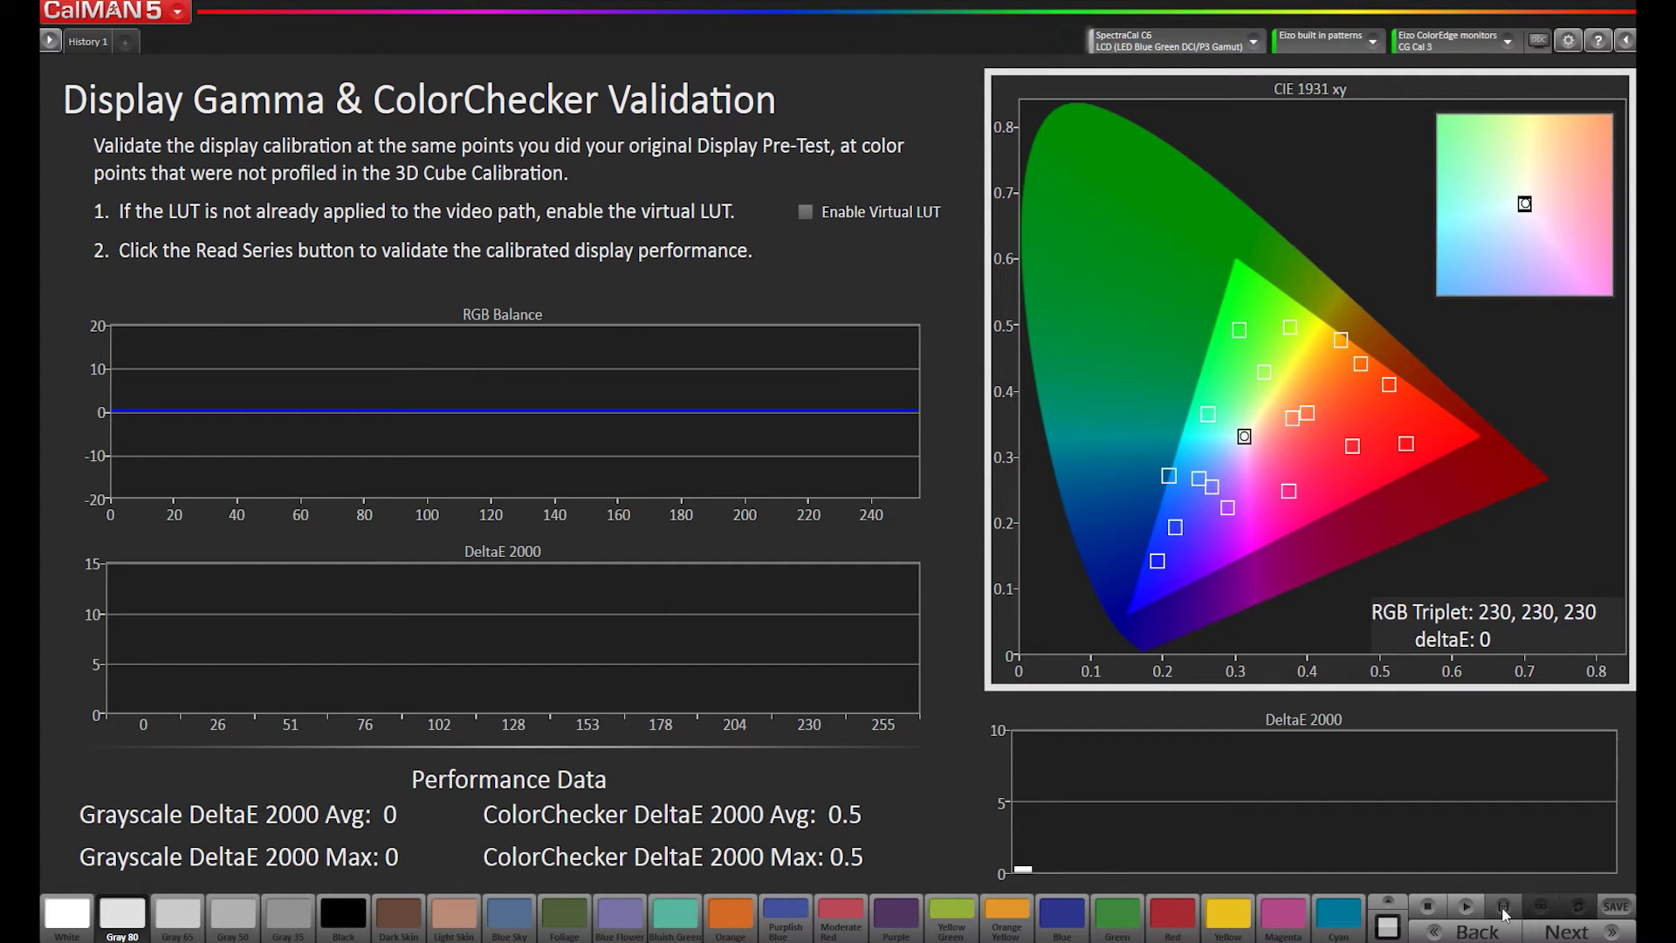